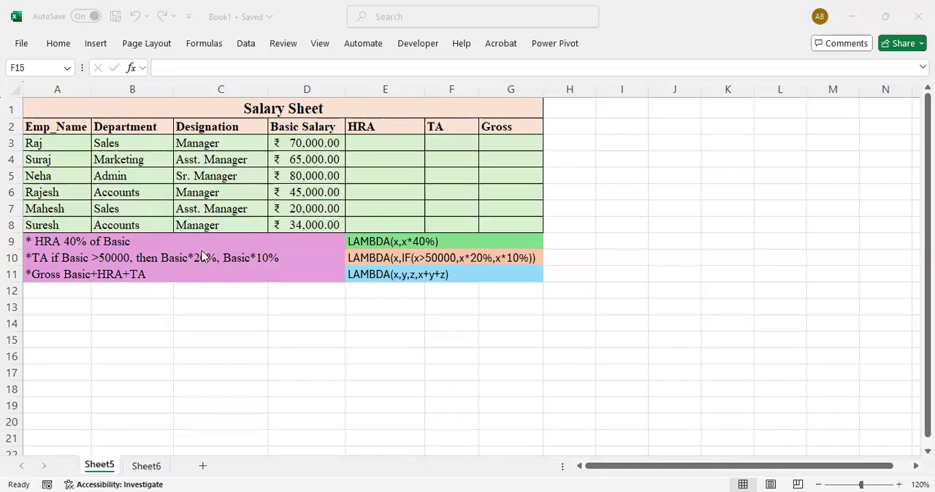
Define a workbook-level name HRA from cell E3 that refers to =LAMBDA(x,x*40%)
click(359, 144)
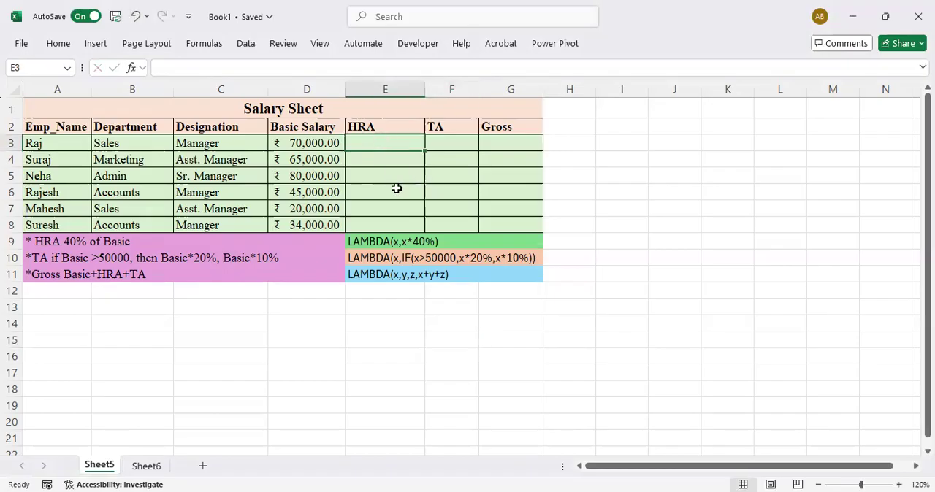
click(205, 43)
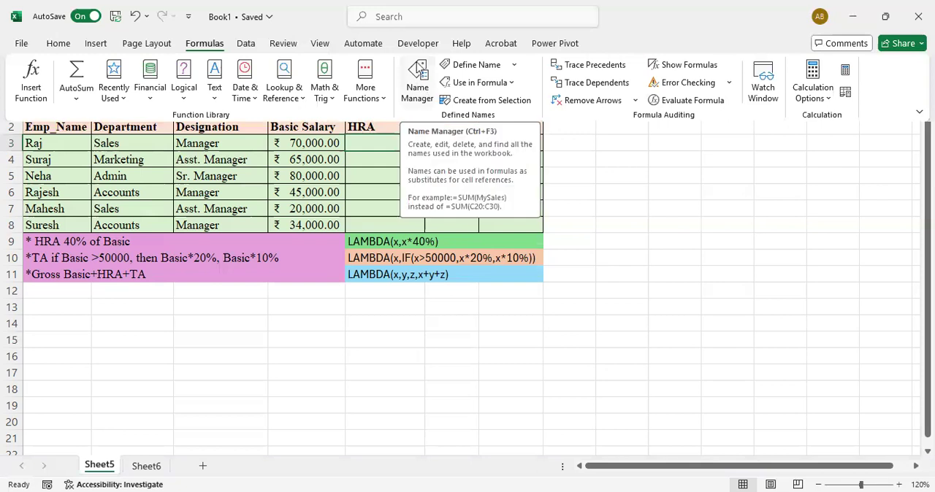
click(421, 87)
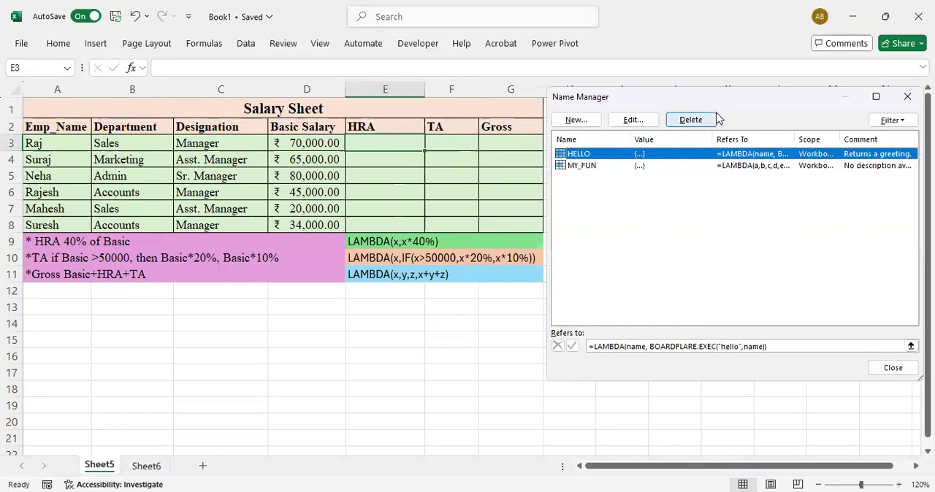
drag(693, 101, 657, 100)
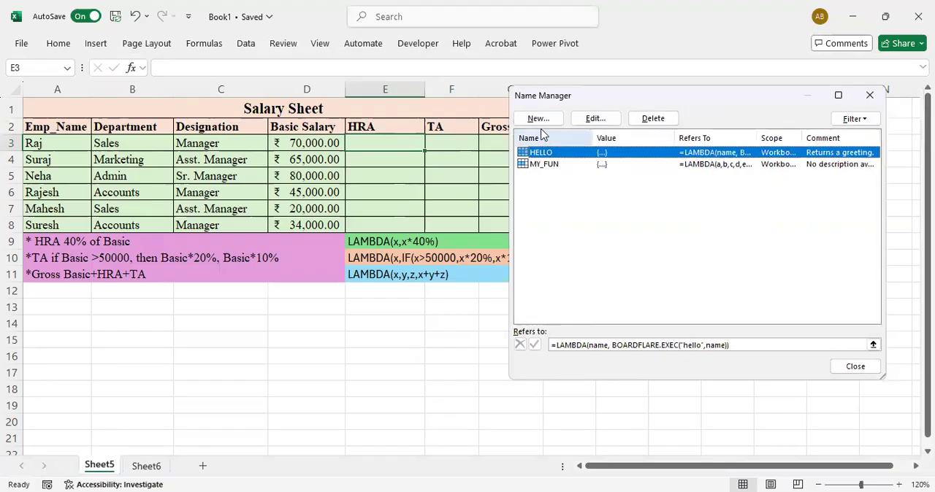
click(537, 120)
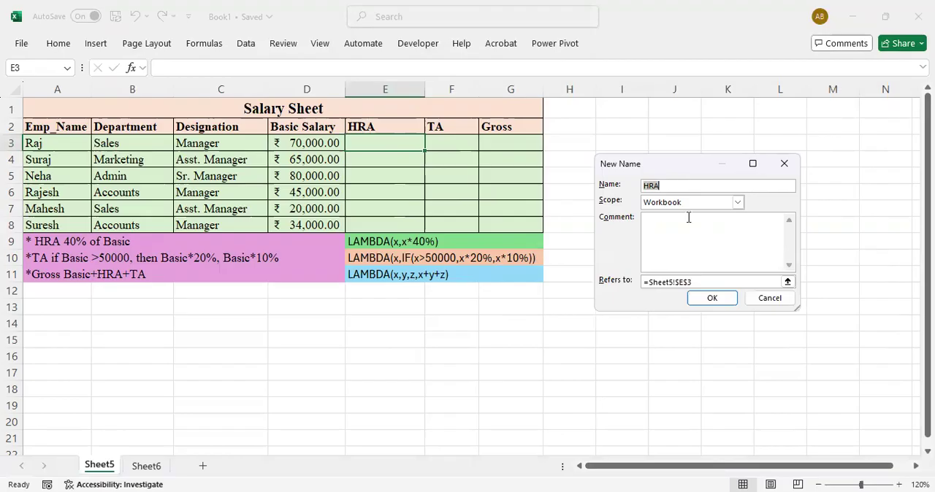
click(701, 281)
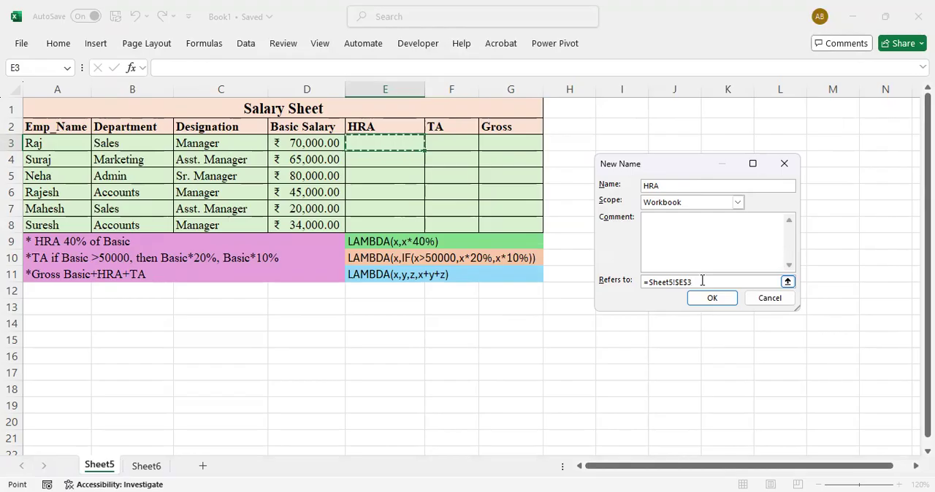
key(BackSpace)
key(BackSpace)
key(BackSpace)
key(BackSpace)
key(BackSpace)
key(BackSpace)
key(BackSpace)
key(BackSpace)
key(BackSpace)
key(BackSpace)
key(BackSpace)
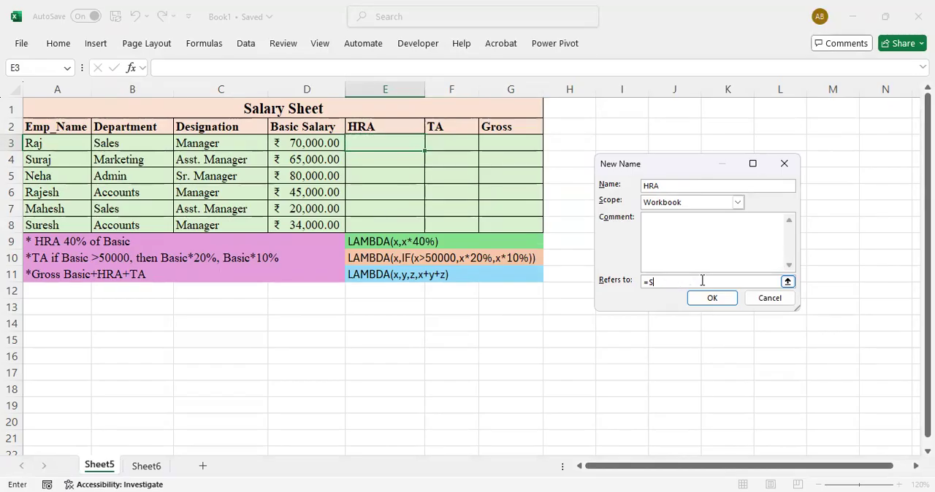
text(lambda)
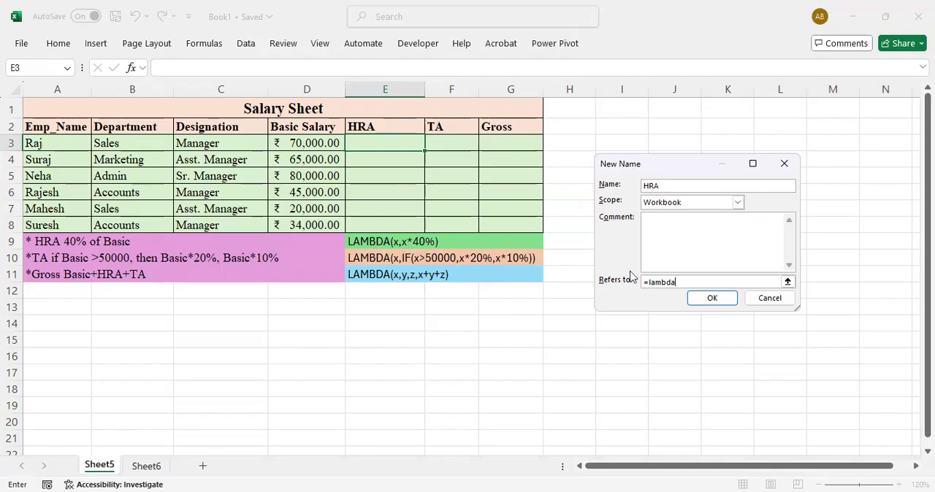
text((x,)
text(x*40%))
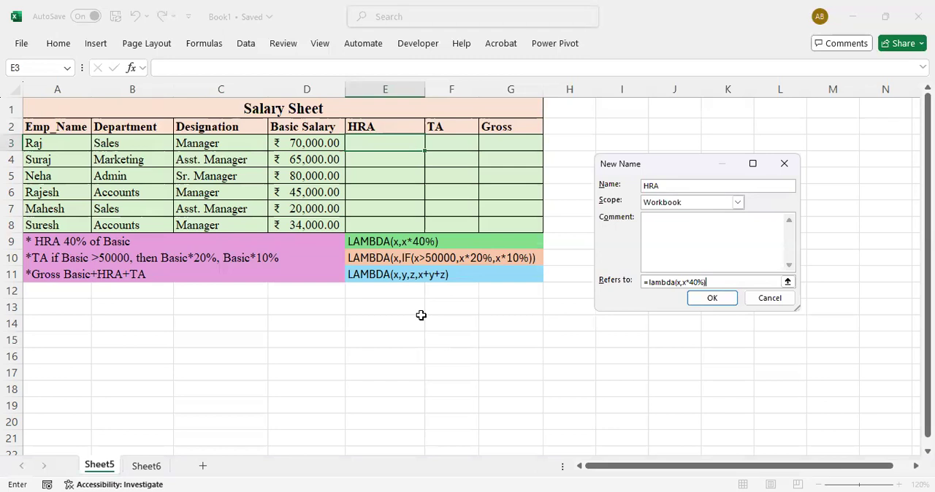
click(703, 300)
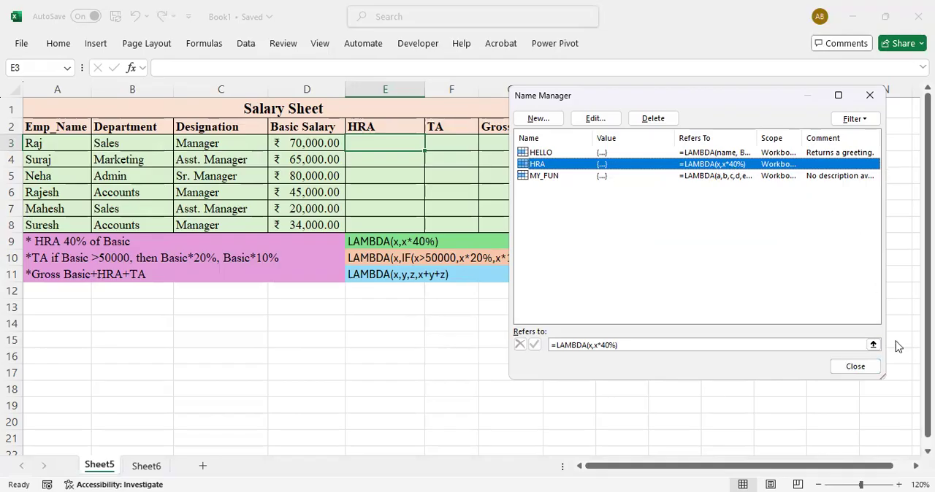
click(847, 365)
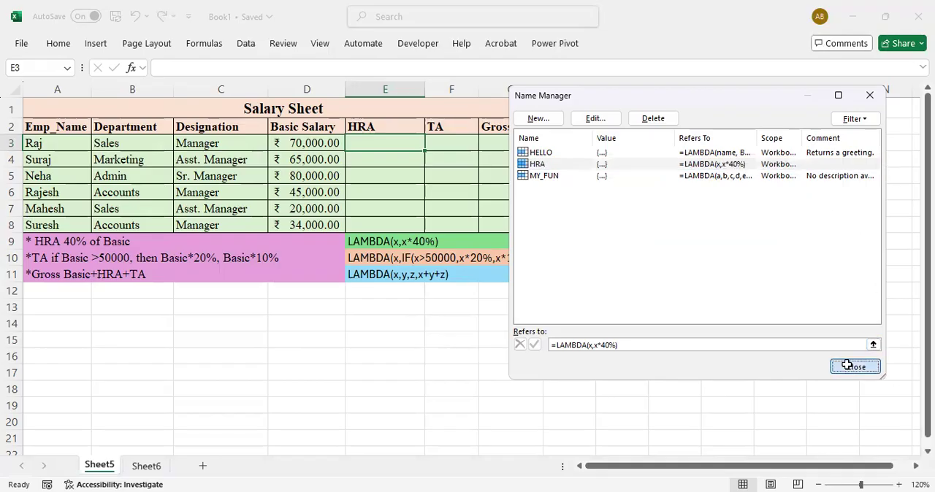
Enter =HRA(D3) in cell E3 to calculate the first employee's HRA from the basic salary
text(=h)
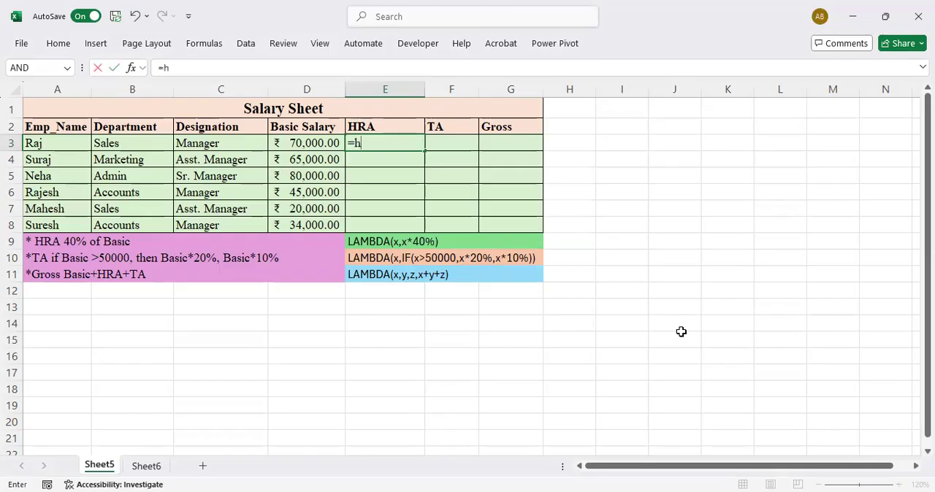
text(ra)
key(Tab)
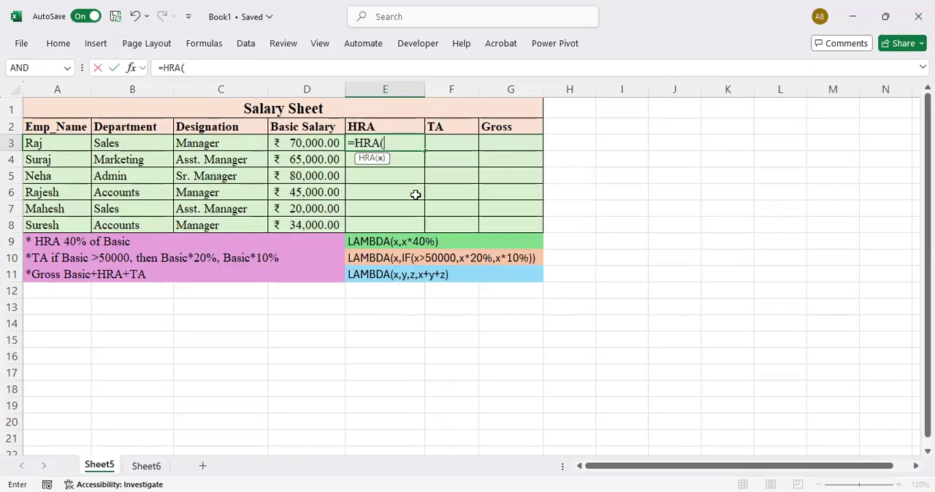
click(315, 143)
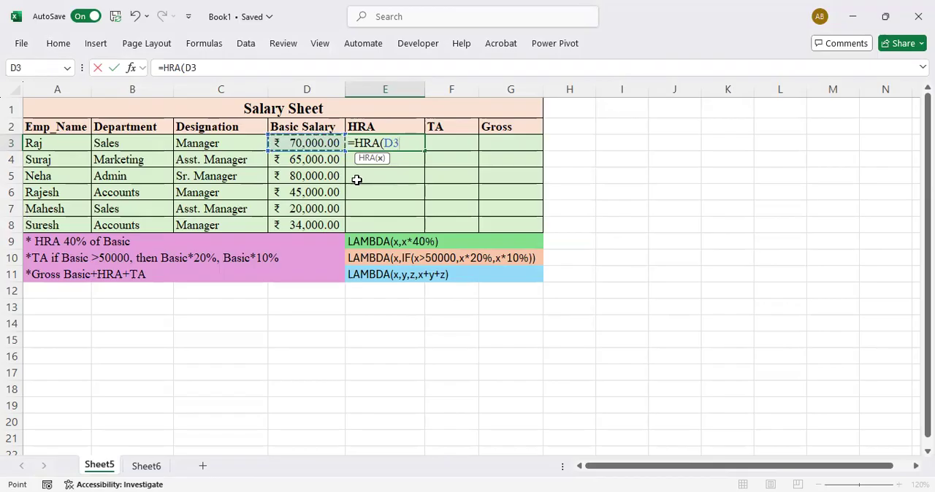
text())
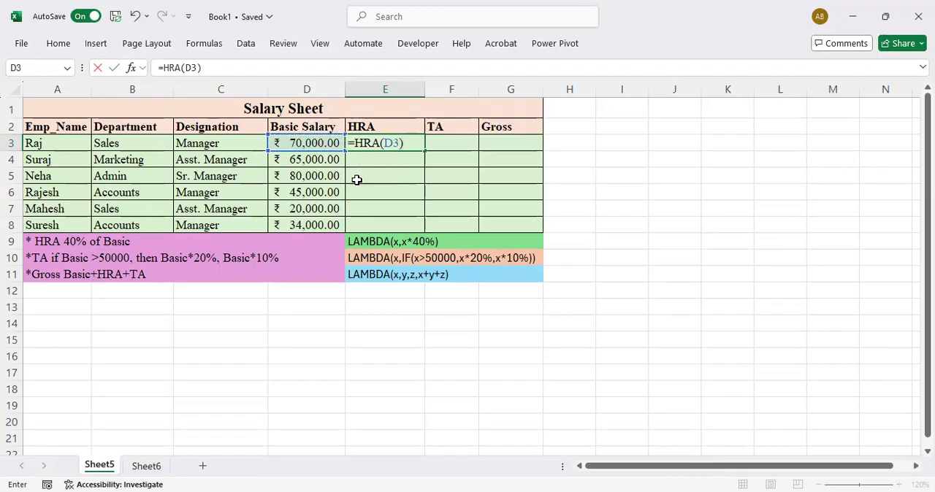
key(Return)
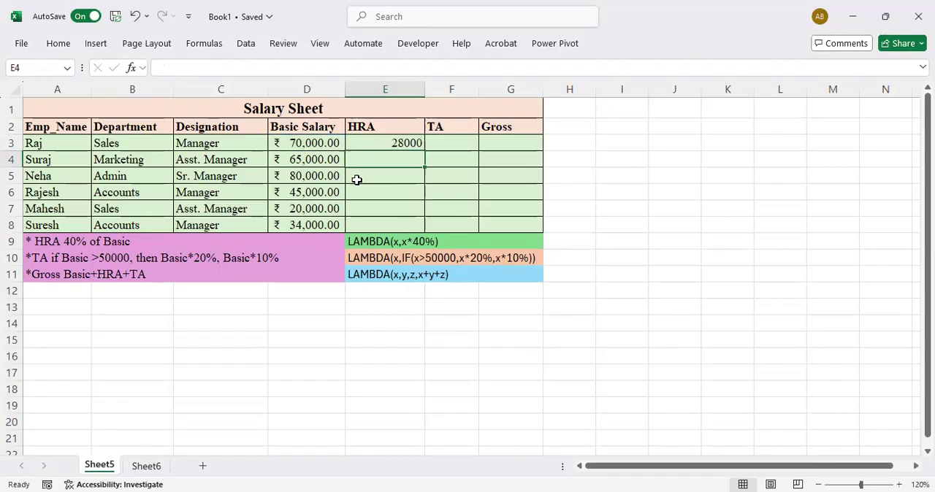
Fill the HRA formula from E3 down to E8 and check the copied formulas in the column
key(Up)
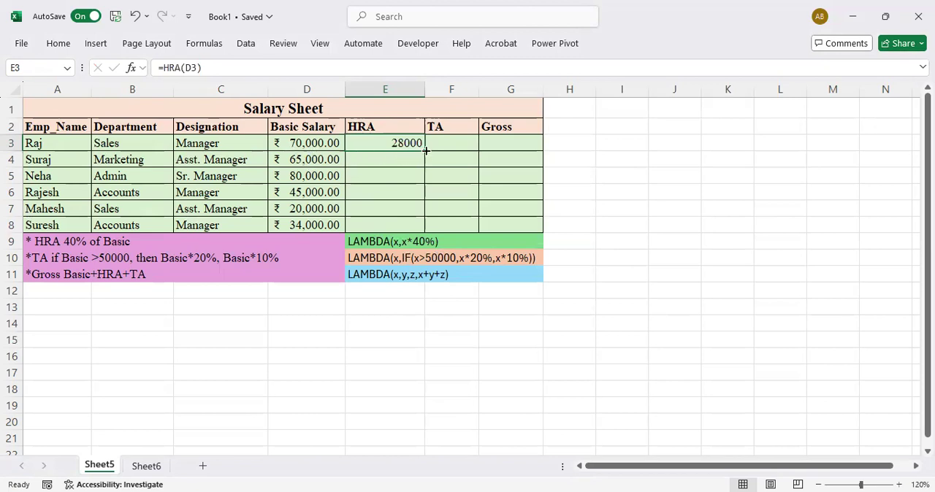
drag(424, 151, 416, 228)
click(400, 143)
click(401, 159)
click(403, 176)
click(403, 192)
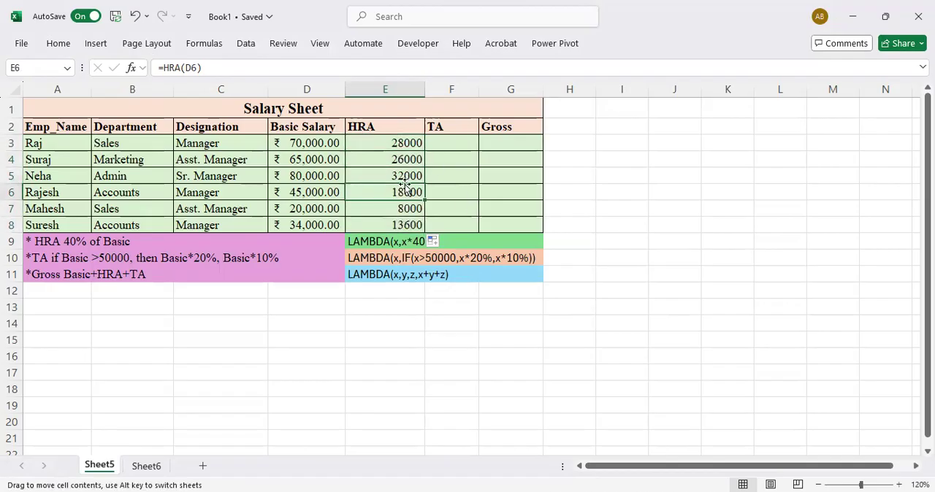
click(401, 159)
click(391, 143)
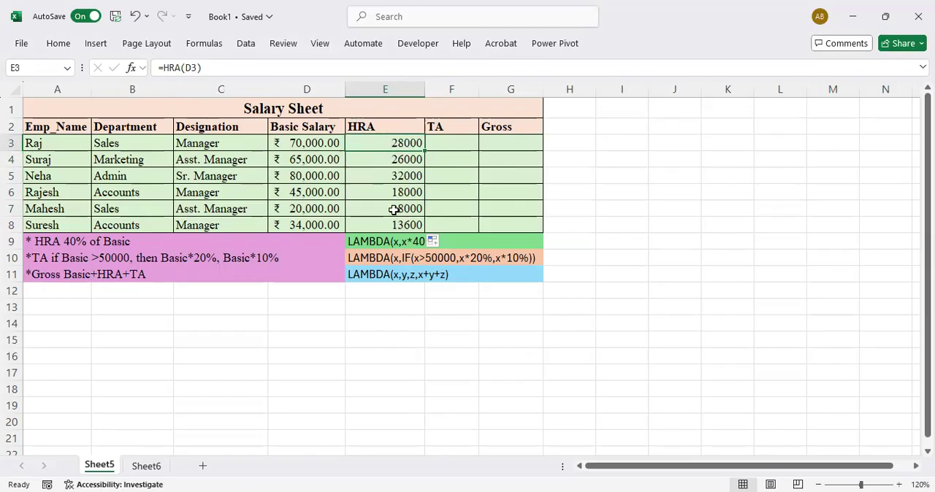
Define a workbook-level name TA from cell F3 that refers to =LAMBDA(x,IF(x>50000,x*20%,x*10%))
click(441, 144)
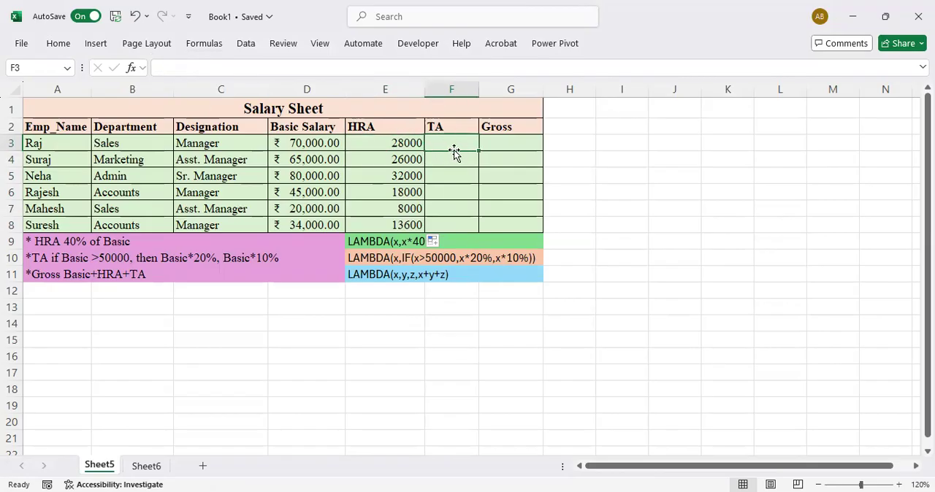
click(205, 44)
click(416, 91)
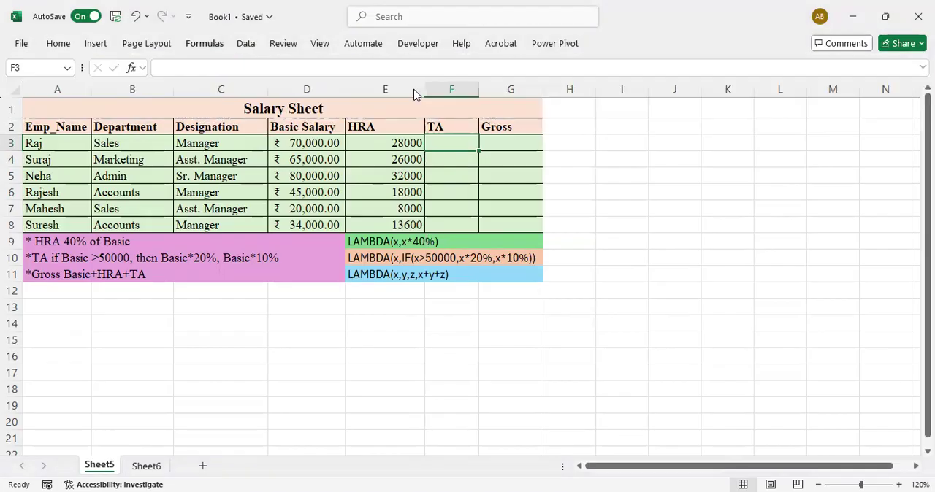
click(537, 121)
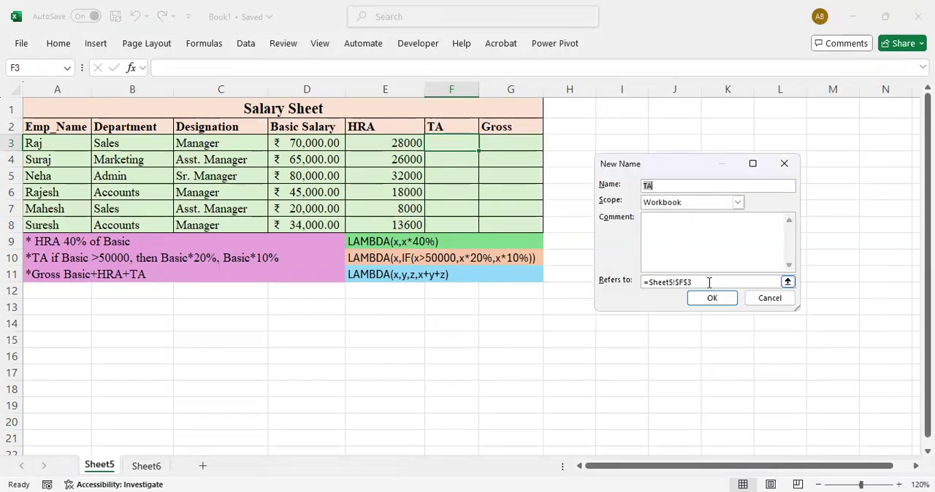
click(709, 283)
key(BackSpace)
key(BackSpace)
key(BackSpace)
key(BackSpace)
key(BackSpace)
key(BackSpace)
key(BackSpace)
key(BackSpace)
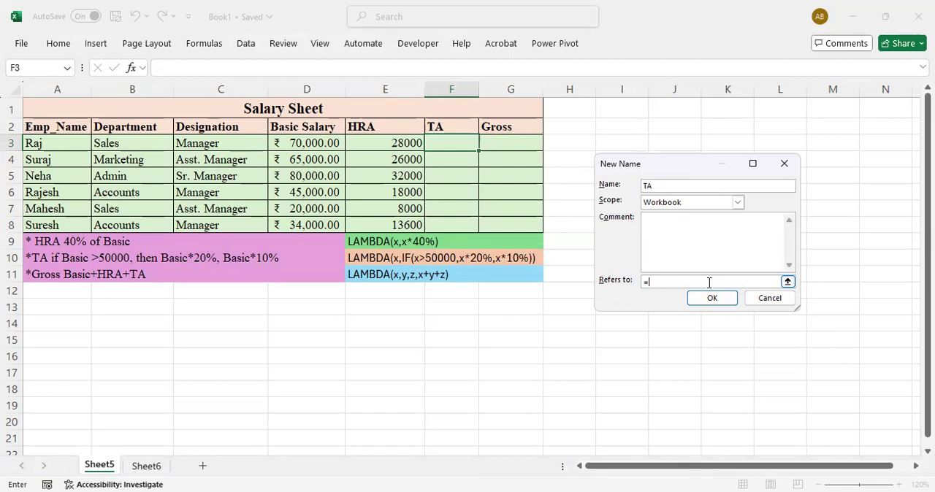
text(lambda)
text((x,if(x>500)
text(00,x*20%,x)
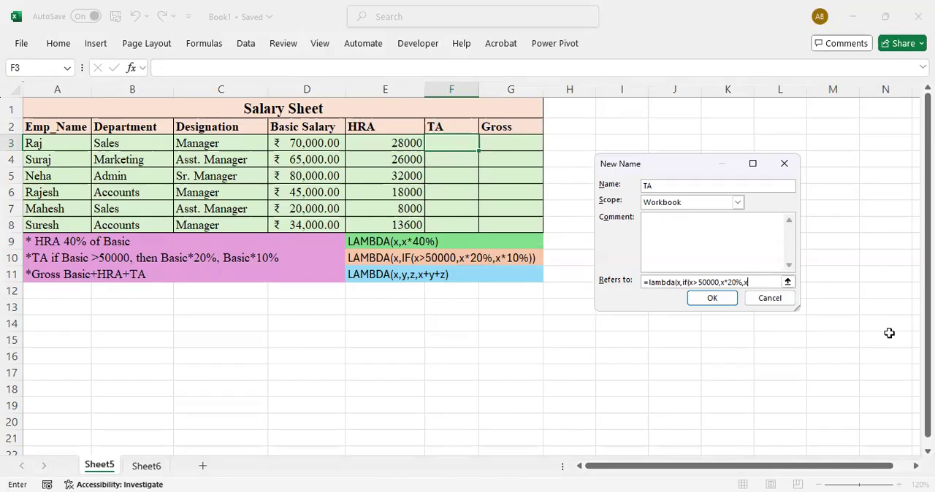
text(10%)
click(718, 297)
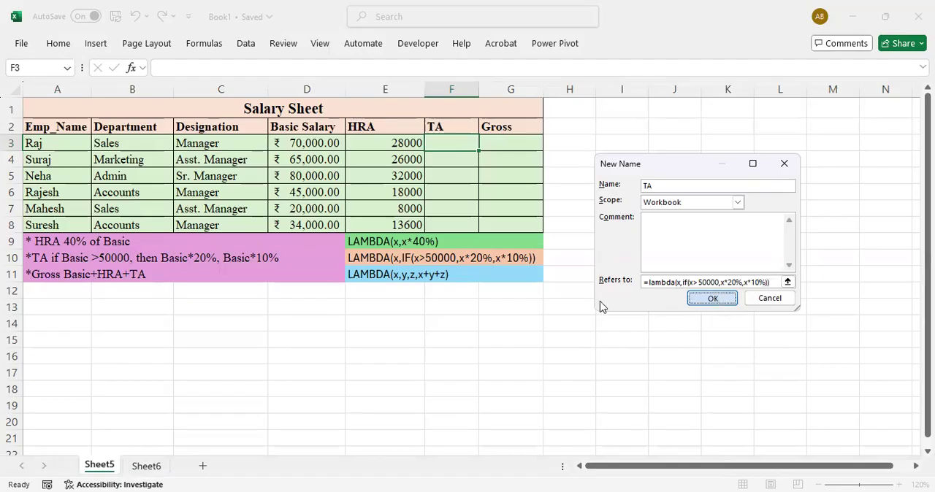
key(Return)
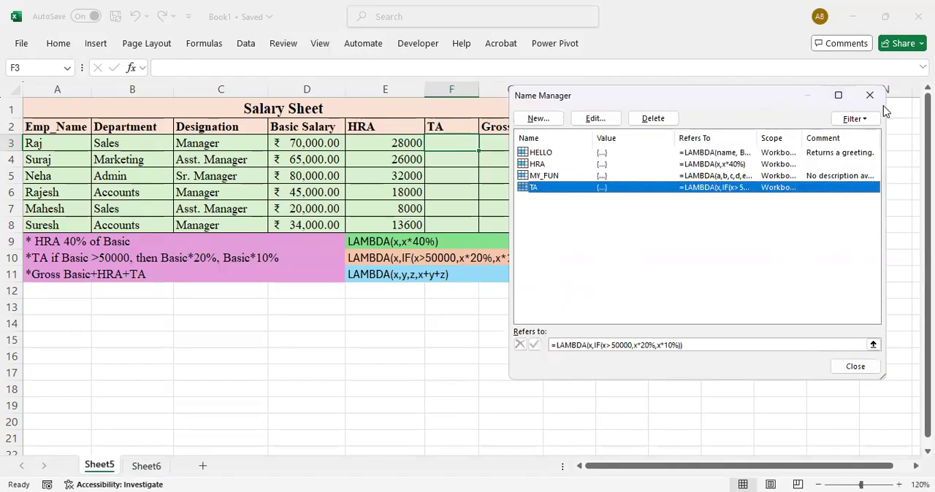
click(871, 97)
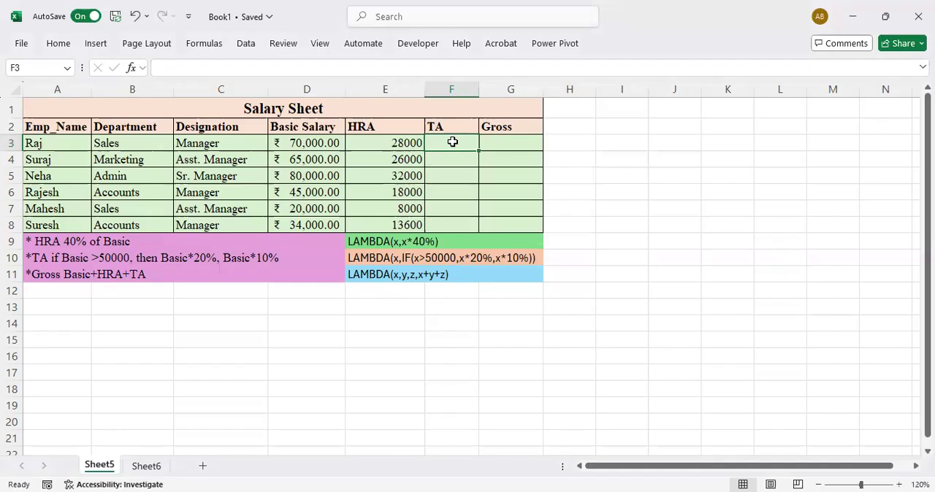
Enter =TA(D3) in cell F3 to calculate the first employee's TA from the basic salary
text(=)
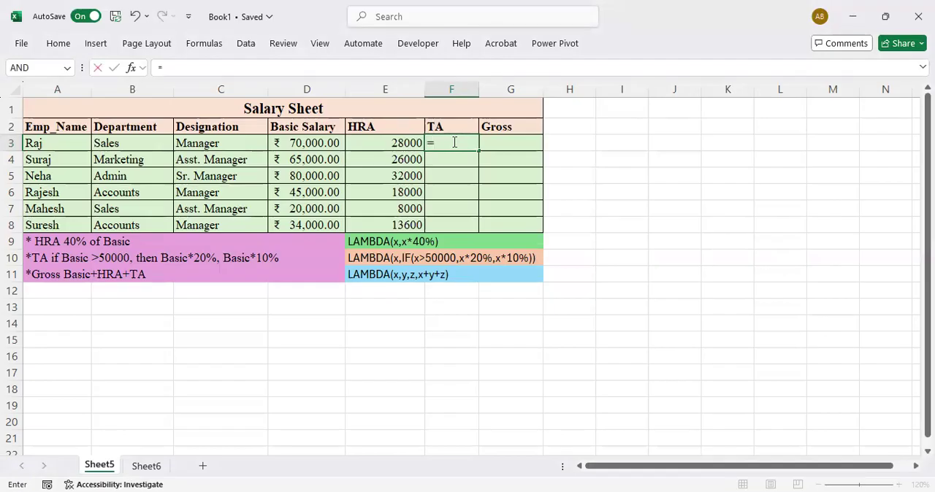
text(ta)
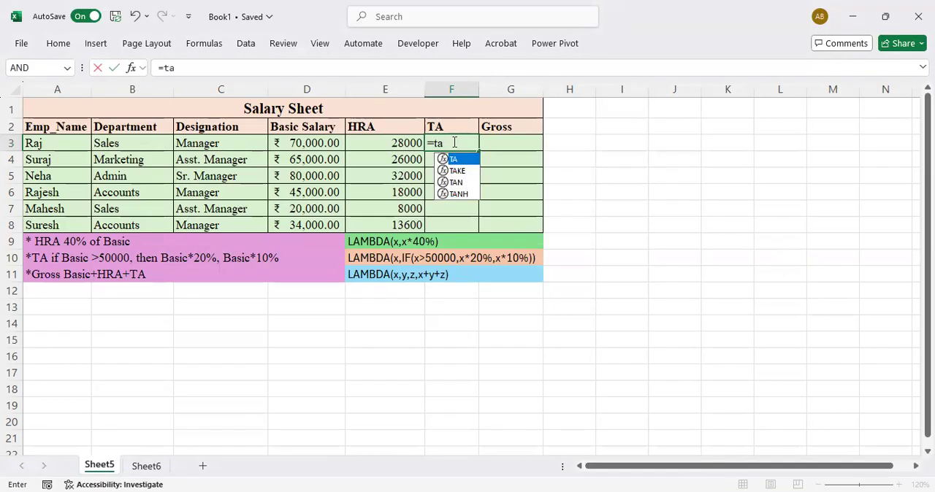
text(()
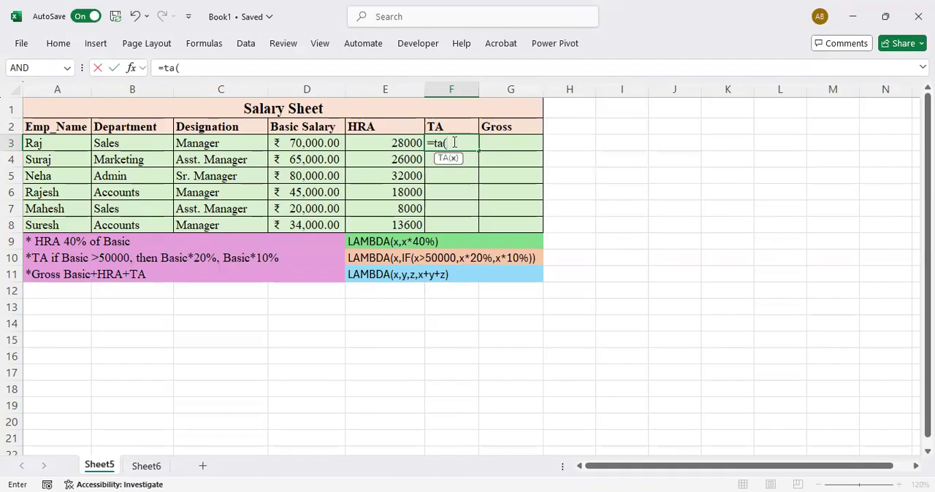
click(315, 144)
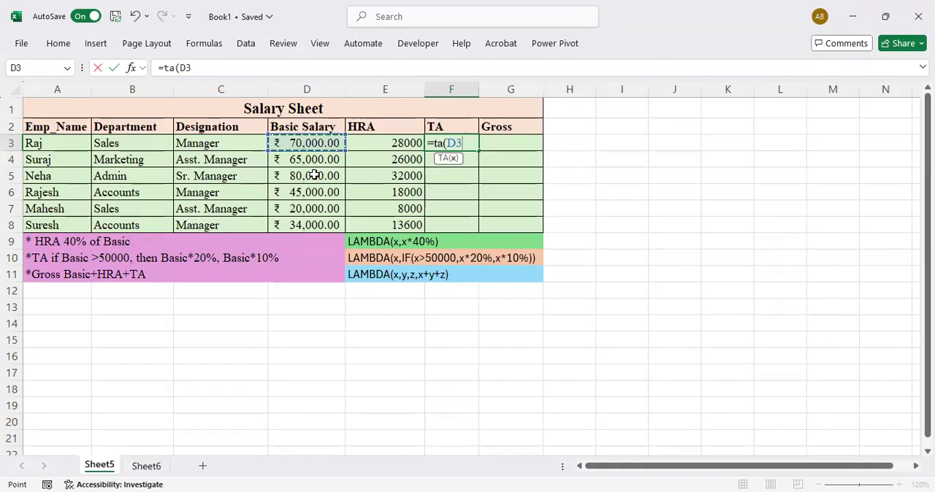
key(Return)
Fill the TA formula from F3 down to F8 and check the formulas in F6 and F3
key(Up)
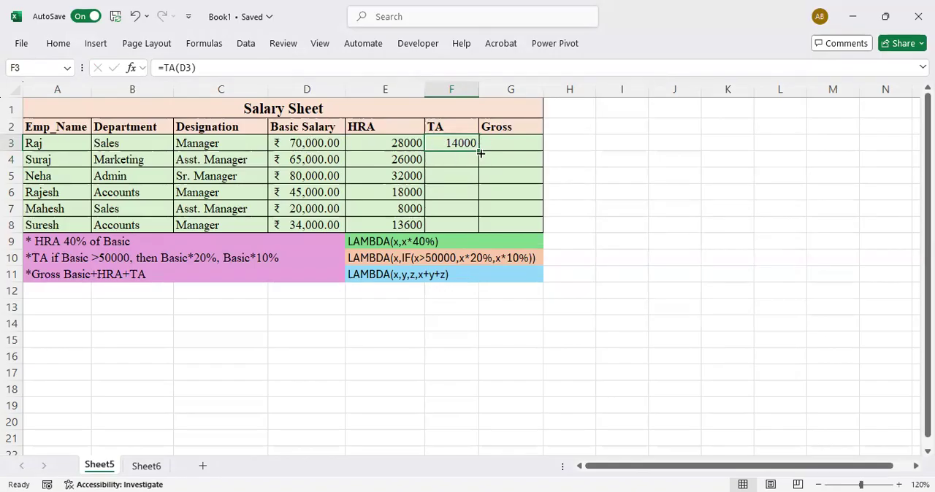
drag(481, 154, 479, 228)
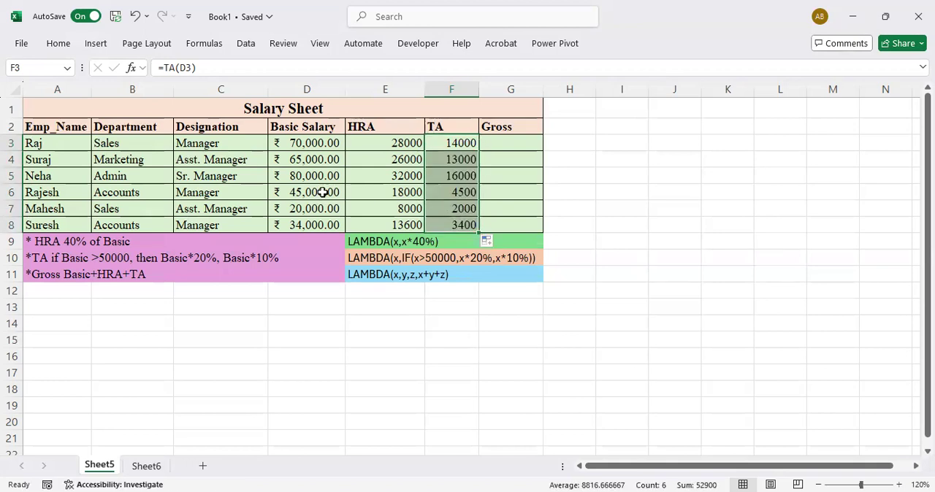
click(465, 195)
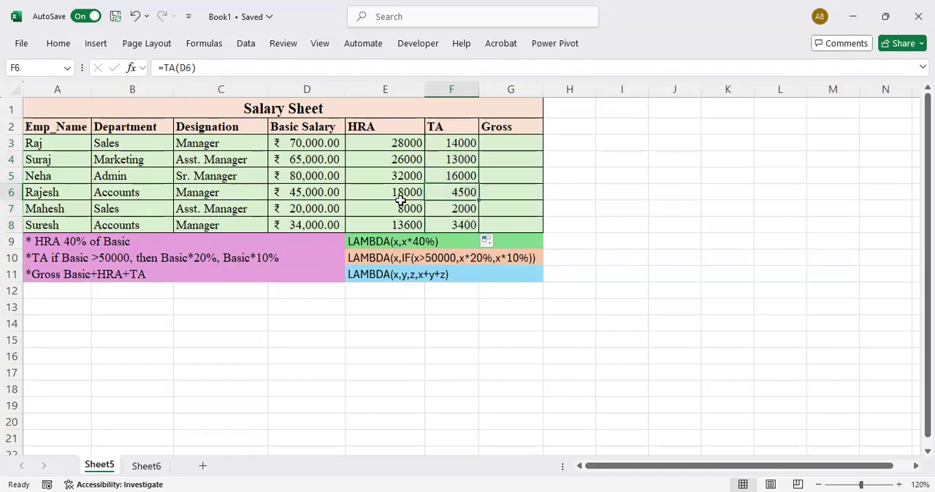
click(467, 144)
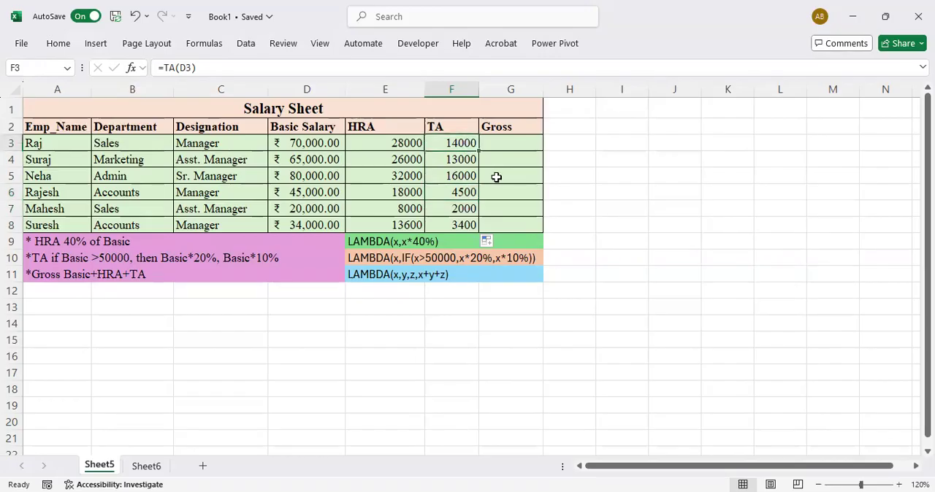
Define a workbook-level name Gross from cell G3 that refers to =LAMBDA(x,y,z,x+y+z)
click(509, 140)
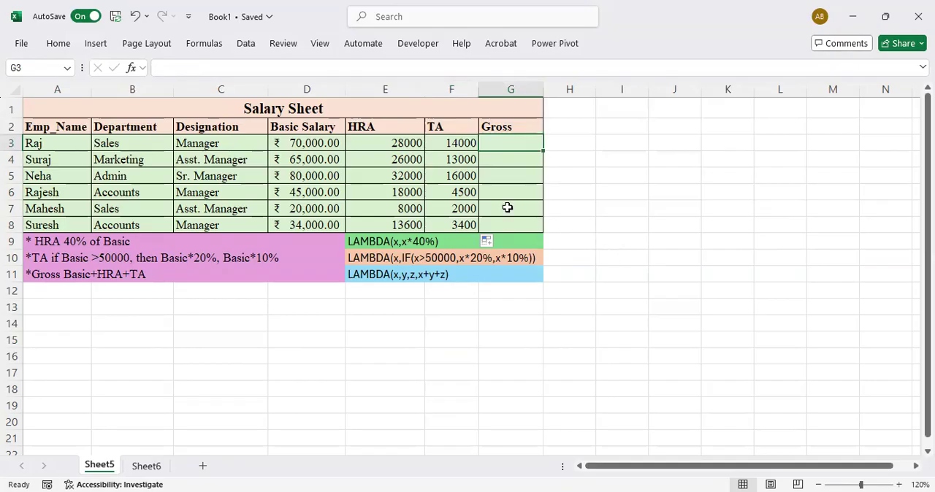
click(210, 48)
click(421, 81)
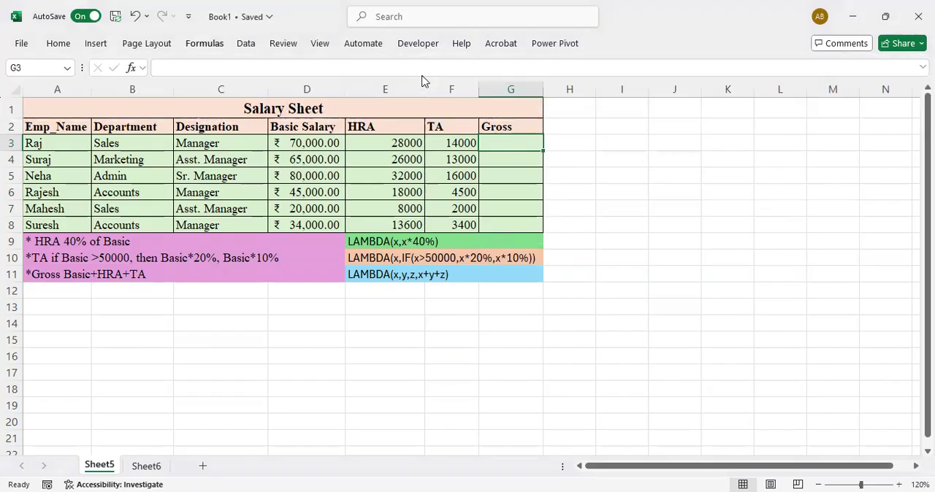
click(549, 119)
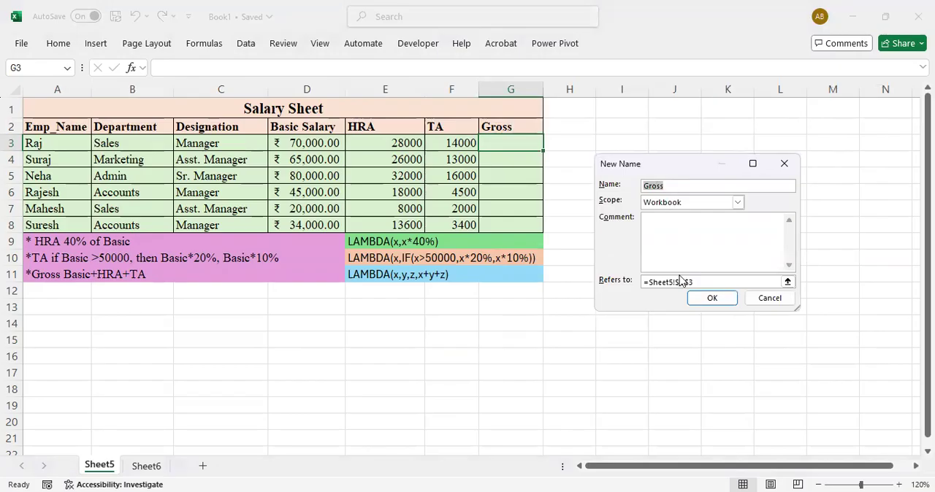
click(702, 282)
key(BackSpace)
key(BackSpace)
key(BackSpace)
key(BackSpace)
key(BackSpace)
key(BackSpace)
key(BackSpace)
key(BackSpace)
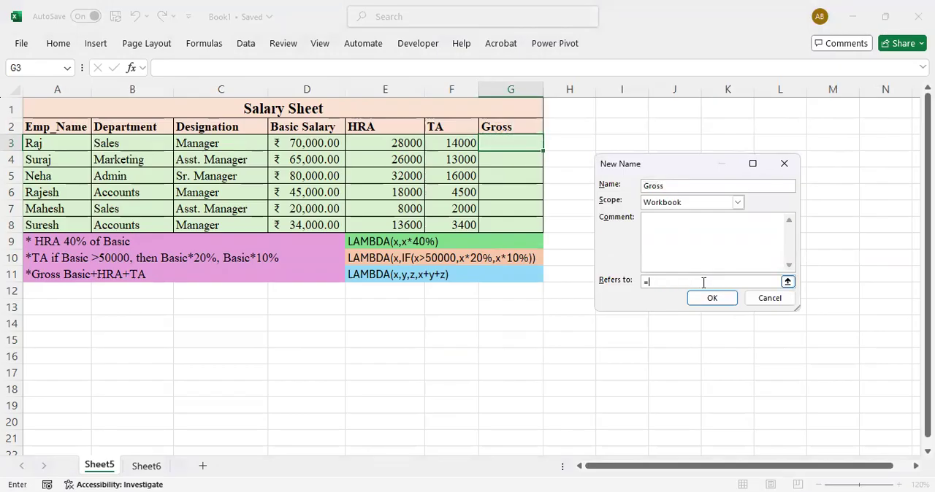
text(lambda(x,y,z,x+y+z)
click(708, 299)
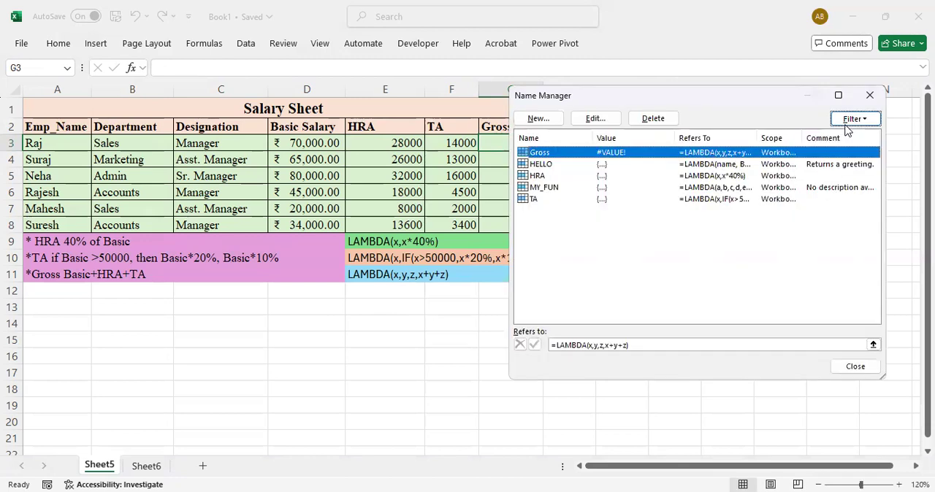
click(870, 96)
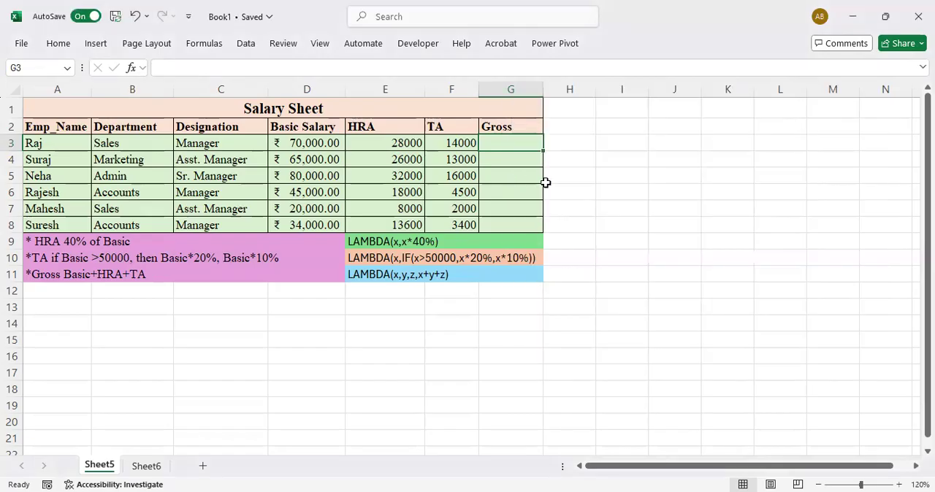
Enter =Gross(D3,E3,F3) in cell G3 and fill the formula down to G8
text(=)
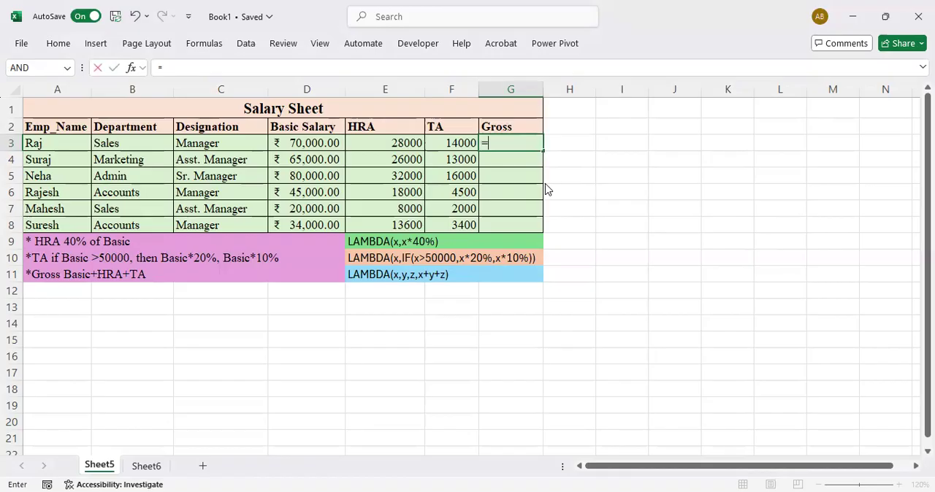
text(gross()
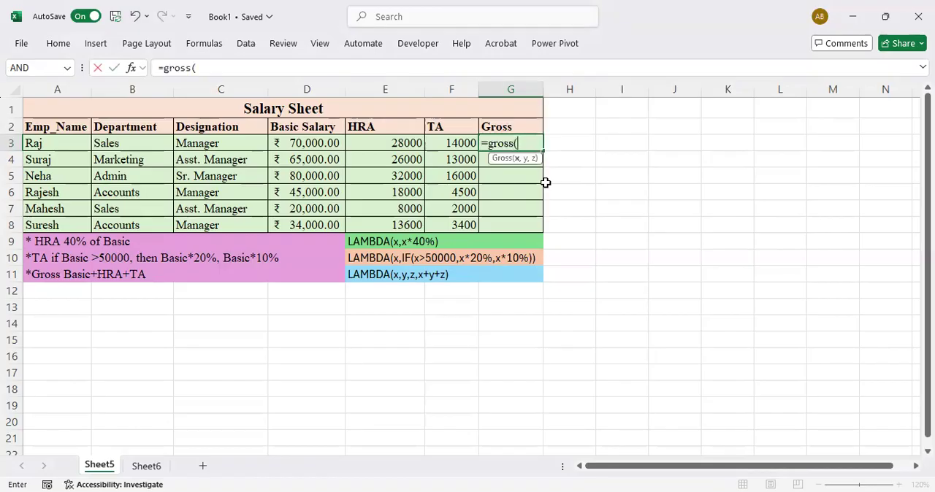
click(325, 146)
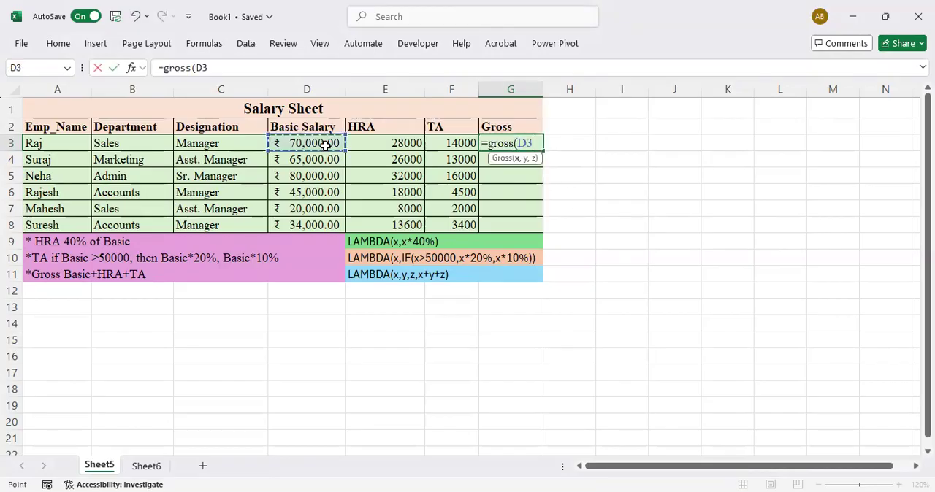
text(,)
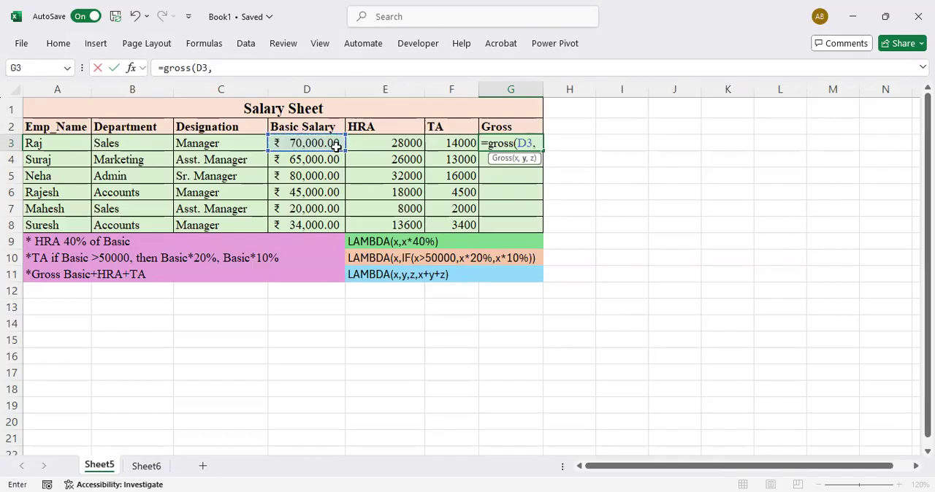
click(390, 143)
text(,)
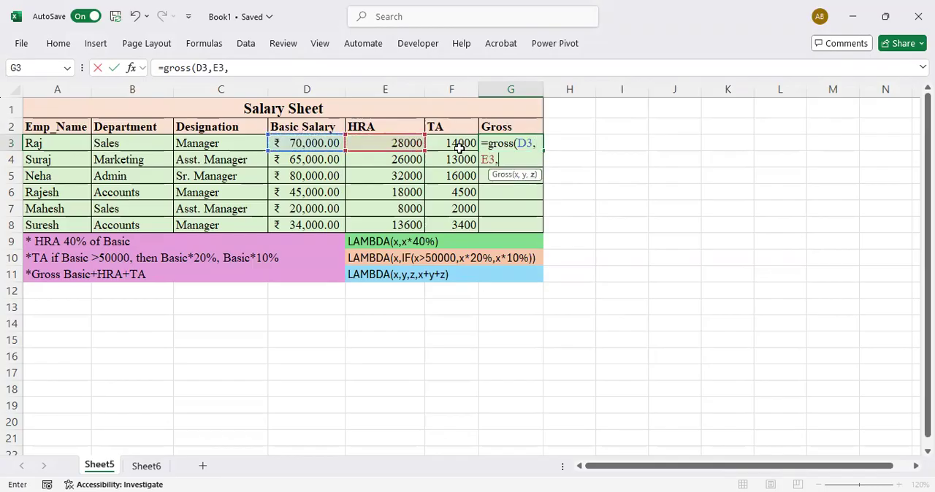
click(457, 143)
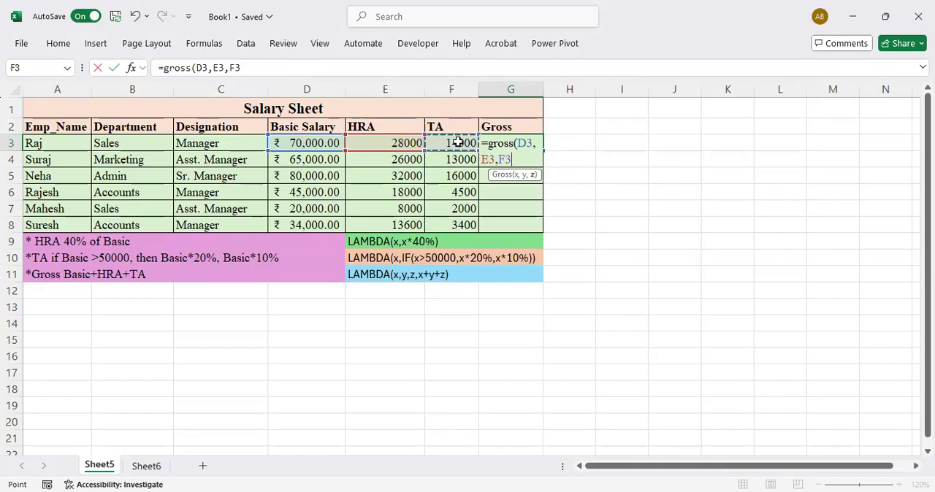
text())
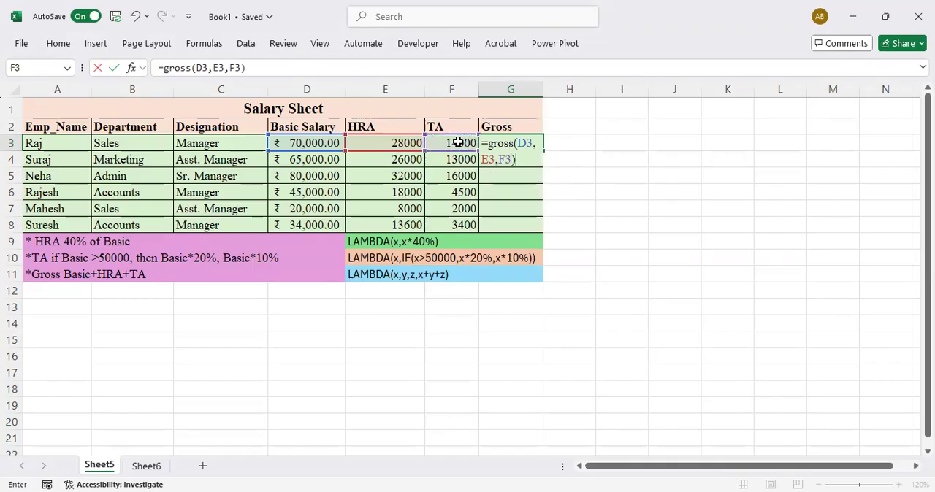
key(Return)
key(Up)
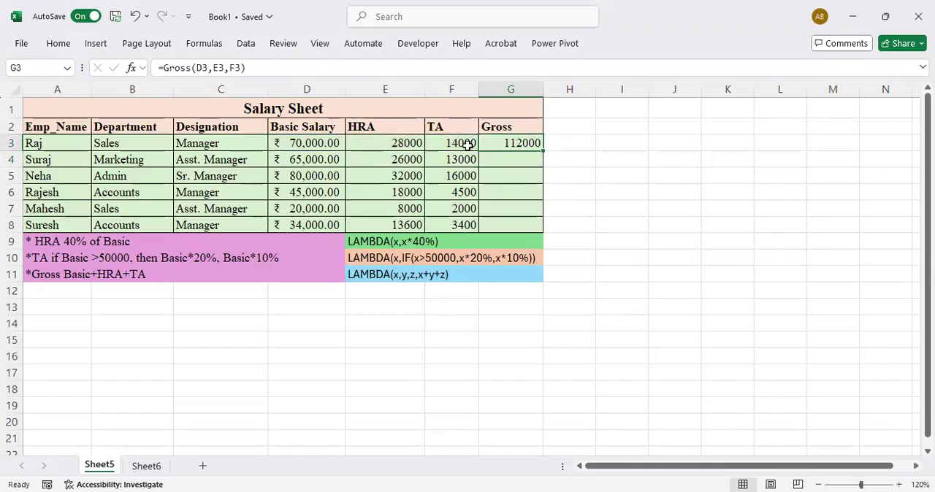
drag(544, 152, 535, 231)
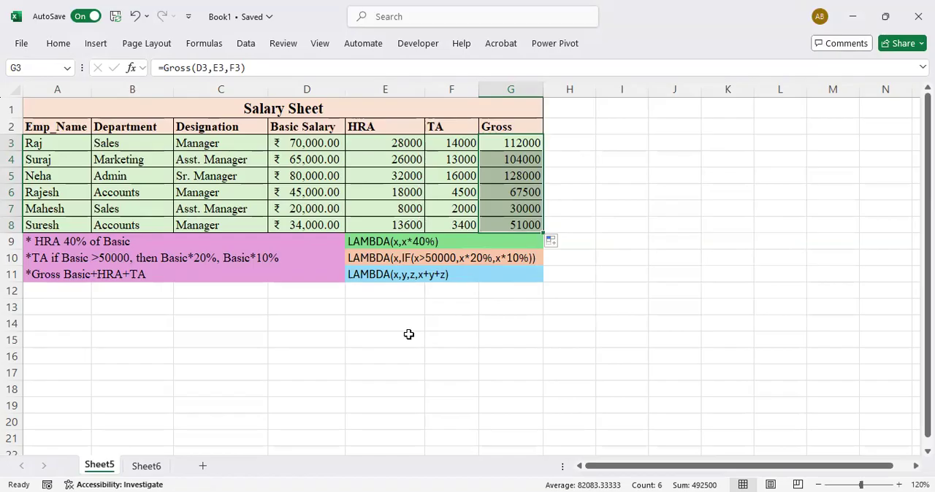
Copy the whole salary table A1:G8 and paste it at A1 of a new worksheet
click(220, 114)
drag(219, 114, 249, 228)
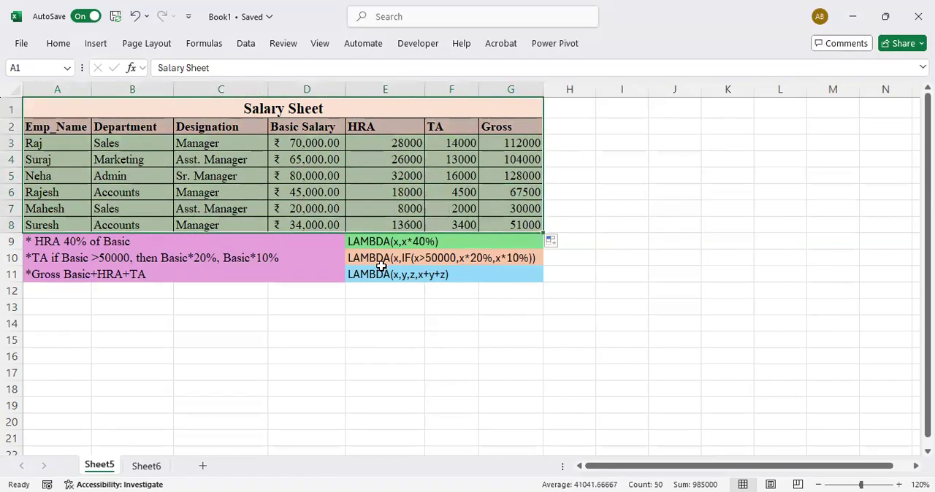
key(ctrl+c)
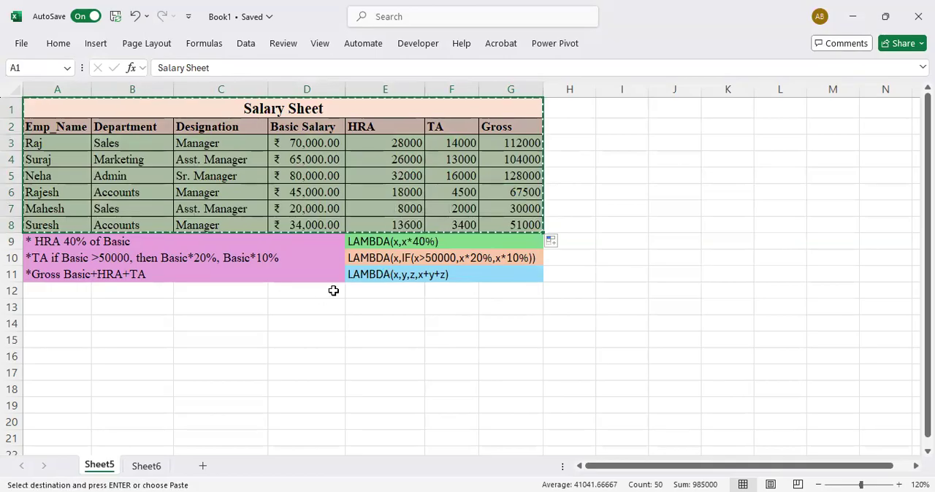
click(204, 465)
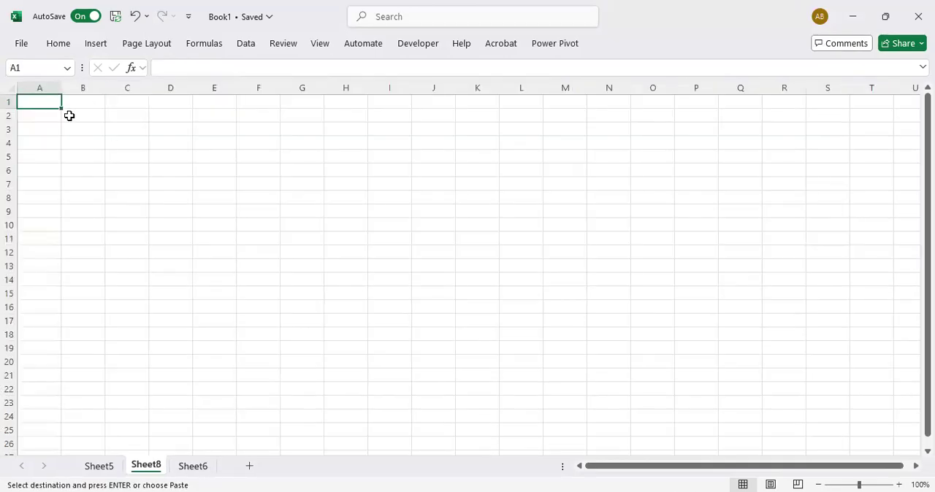
key(ctrl+v)
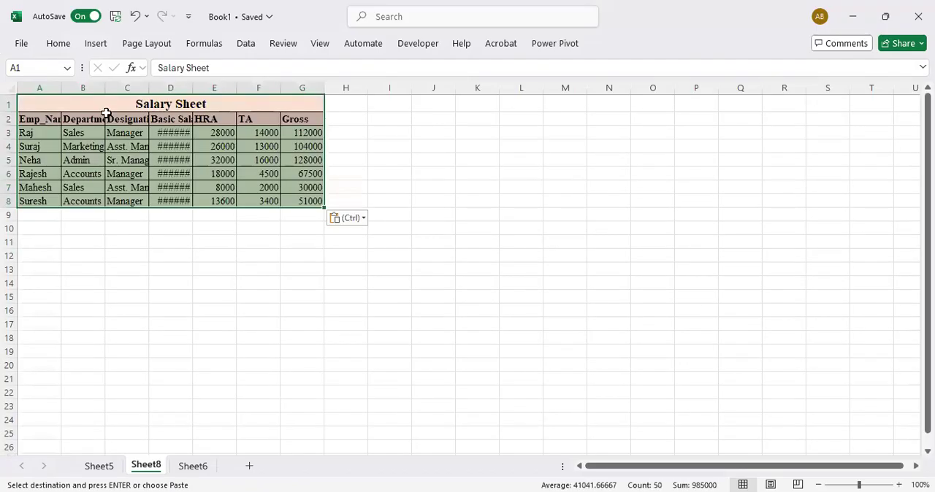
Fit columns A, B and D to their contents and widen the HRA, TA and Gross columns of the pasted table
double_click(62, 88)
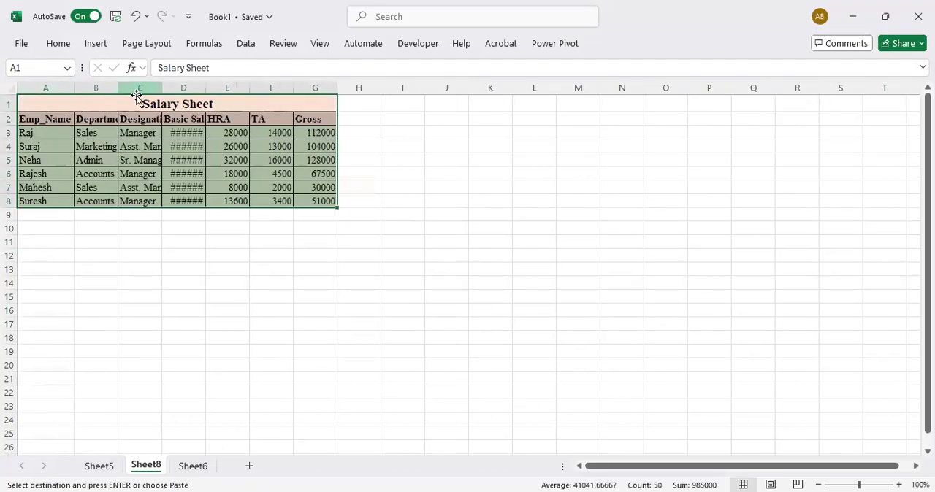
double_click(117, 88)
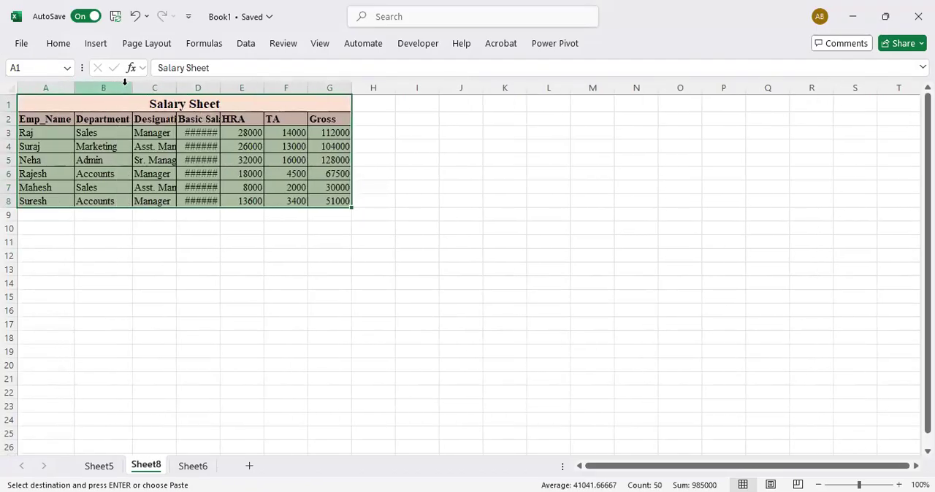
double_click(219, 88)
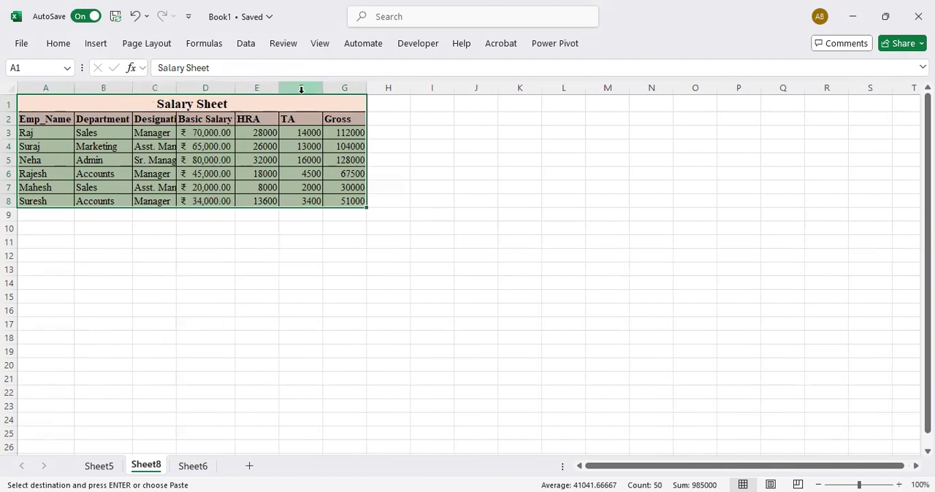
double_click(279, 88)
drag(261, 91, 402, 90)
Clear the copied HRA, TA and Gross formulas from E3:G8, keeping the headings
drag(272, 132, 395, 183)
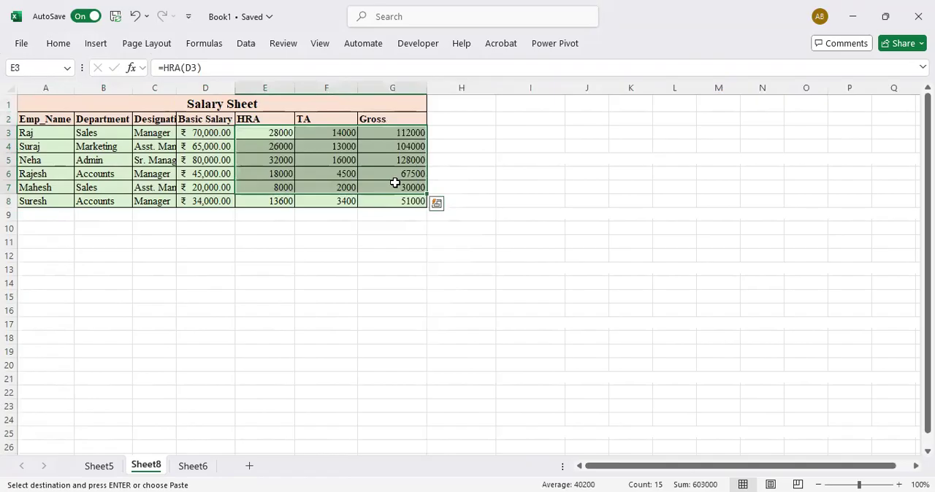
key(Delete)
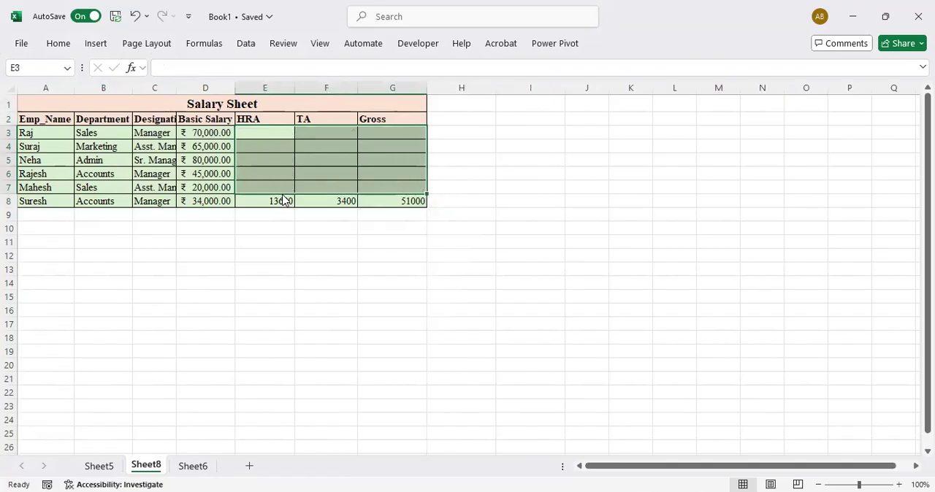
drag(283, 200, 381, 200)
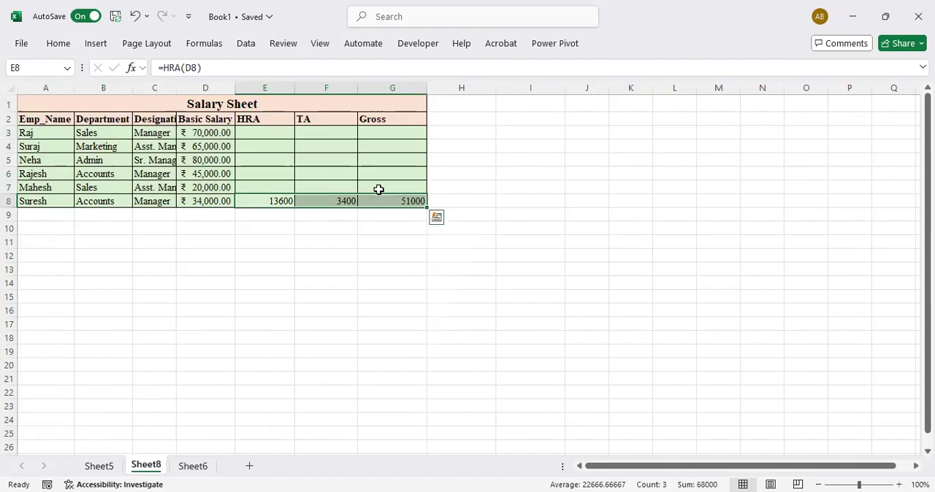
key(Delete)
Set the basic salaries of the first three employees in D3:D5 to 65000, 30000 and 50000
key(Left)
key(Left)
key(Up)
key(Up)
key(Up)
key(Up)
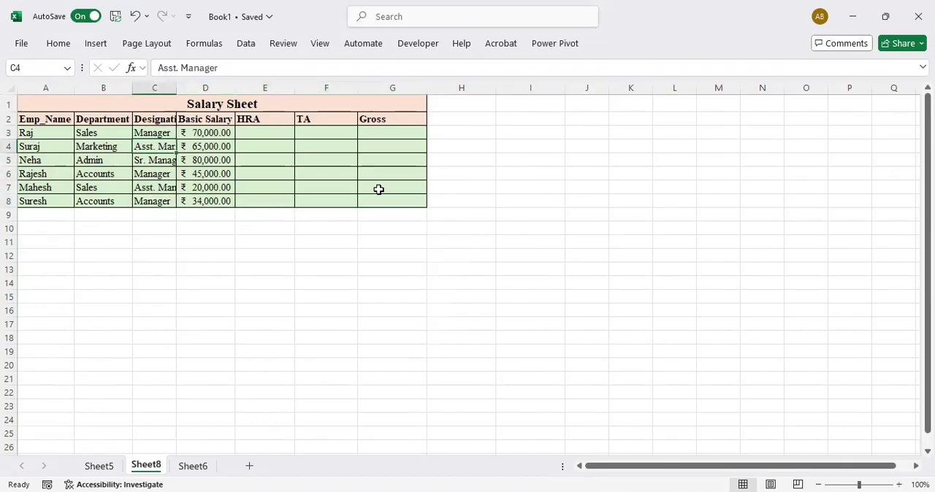
key(Up)
key(Right)
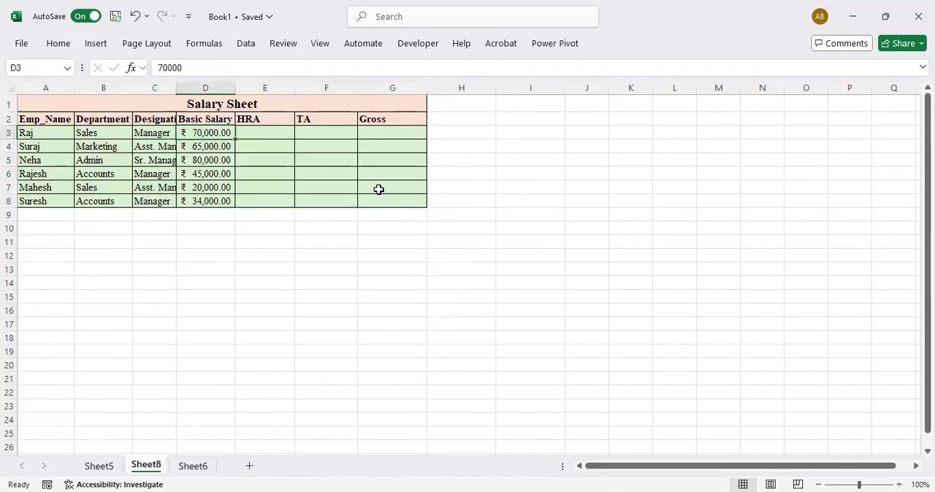
text(65000)
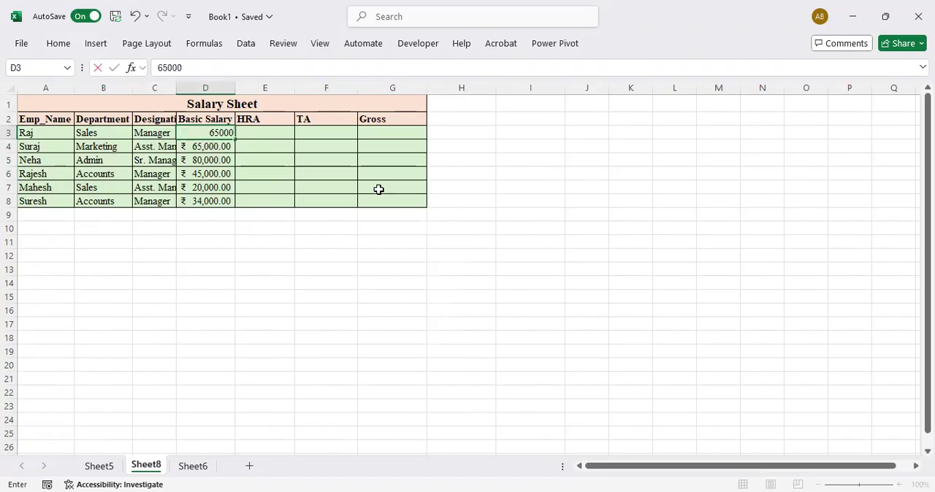
key(Return)
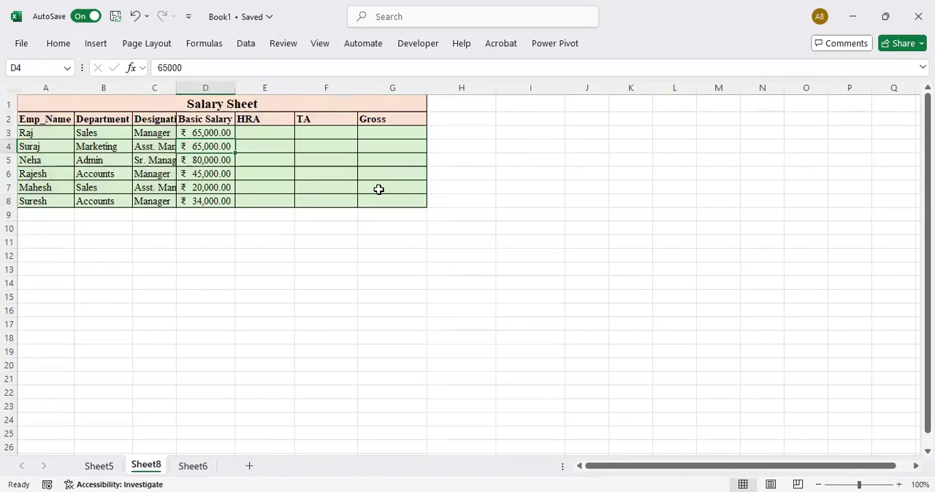
text(30,000)
key(Return)
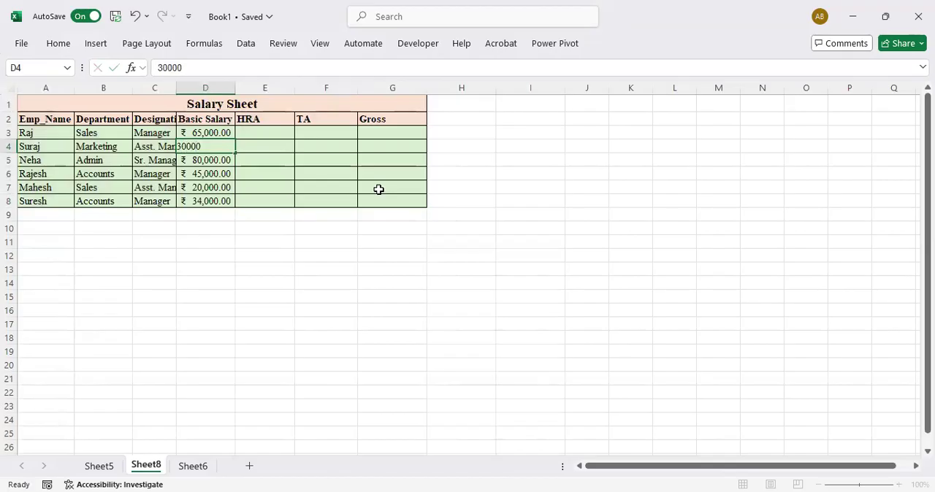
text(50000)
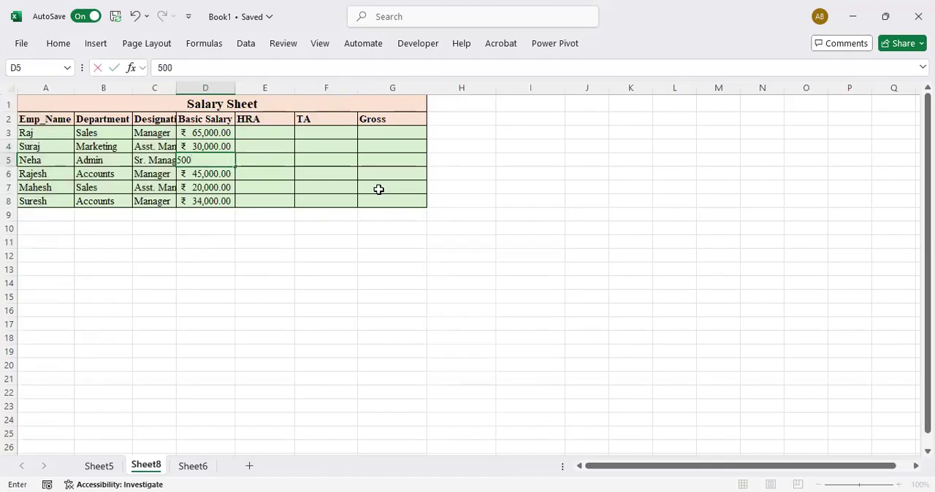
key(Return)
Finish entering 50000 as the basic salary in D5
key(Down)
key(Down)
key(Down)
key(Up)
key(Up)
key(Up)
key(Up)
Enter =HRA(D3) in E3 and fill the formula down the HRA column to E8
key(Up)
key(Up)
key(Up)
key(Down)
key(Down)
key(Right)
key(Up)
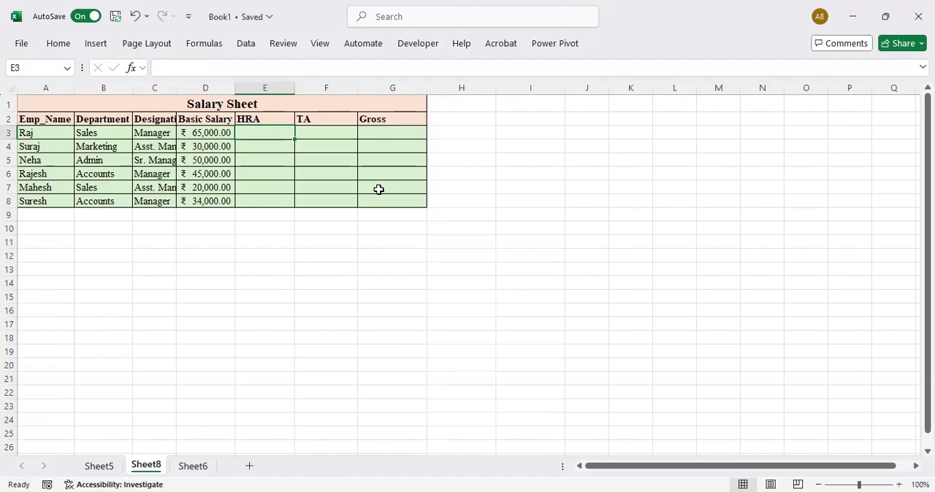
text(=)
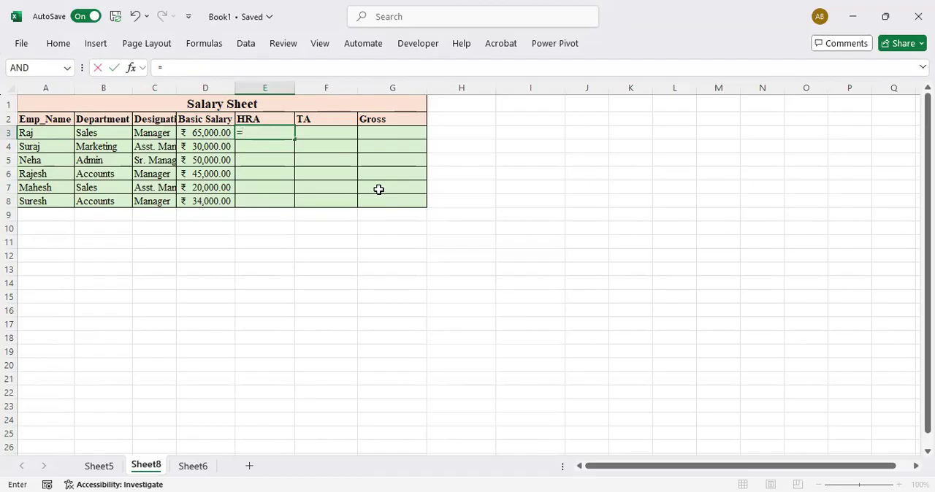
text(hra()
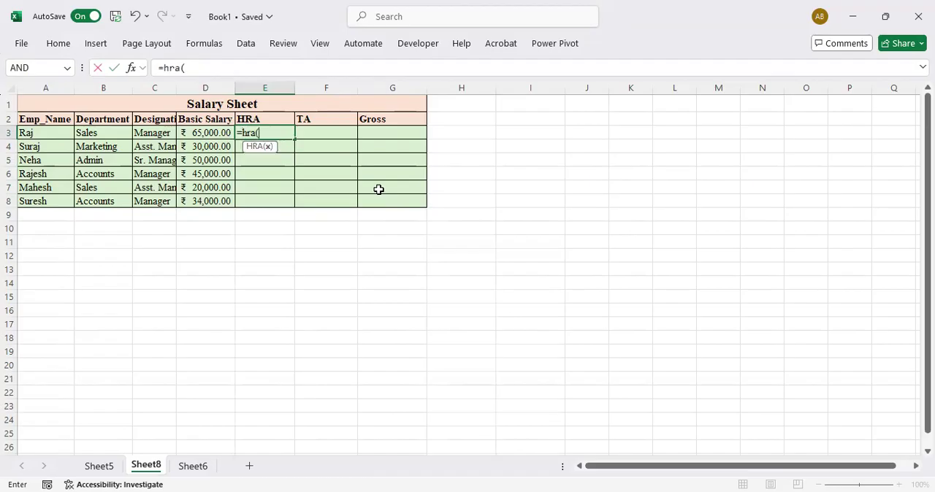
key(Left)
text())
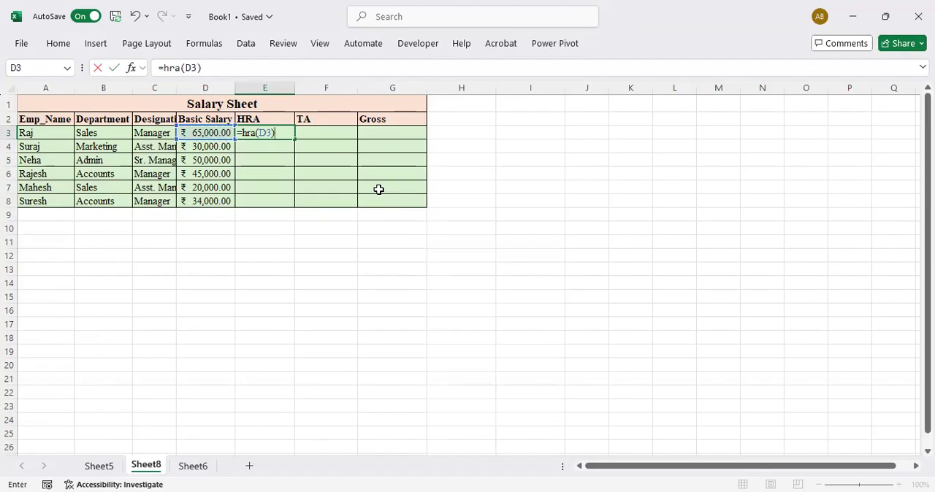
key(Return)
key(Up)
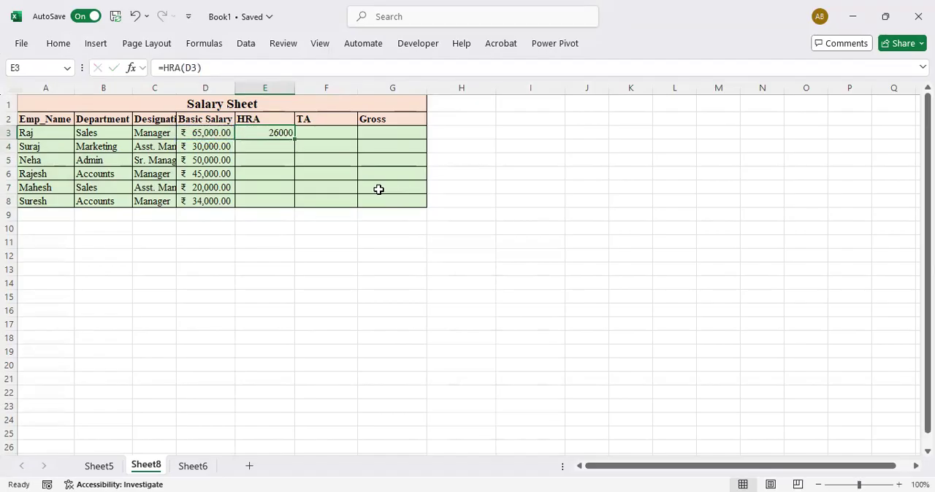
drag(293, 139, 291, 210)
Enter =TA(D3) in F3 and fill the formula down the TA column to F8
click(342, 134)
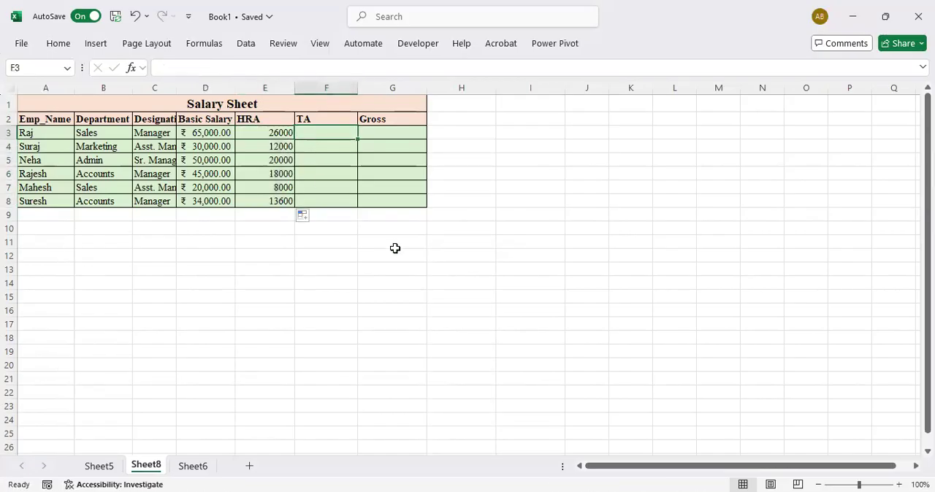
text(=)
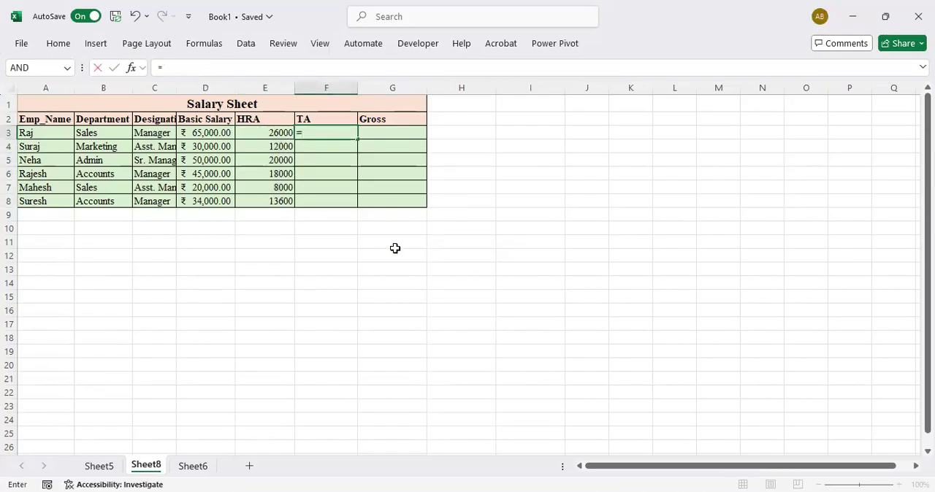
text(ta()
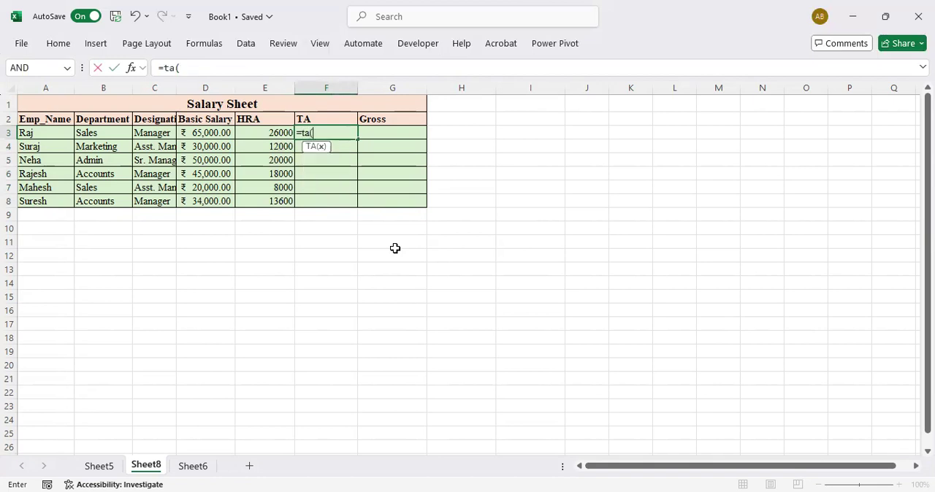
key(Left)
key(Left)
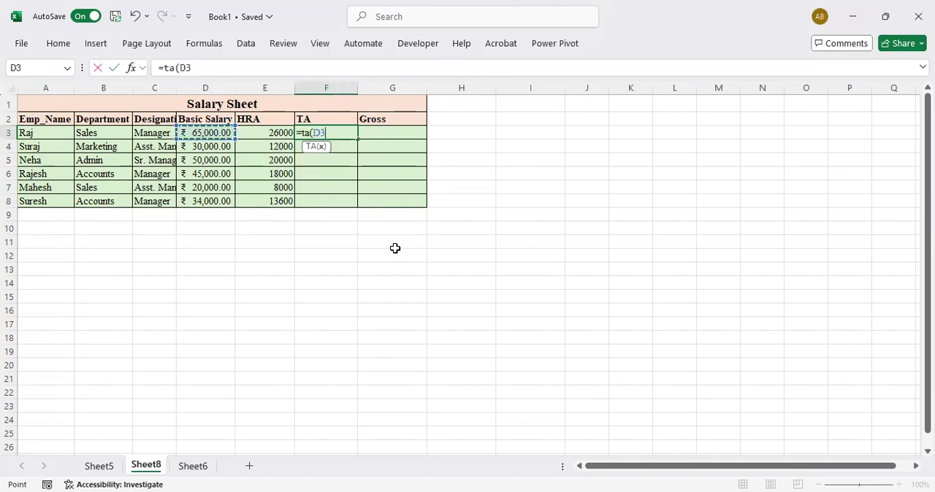
text())
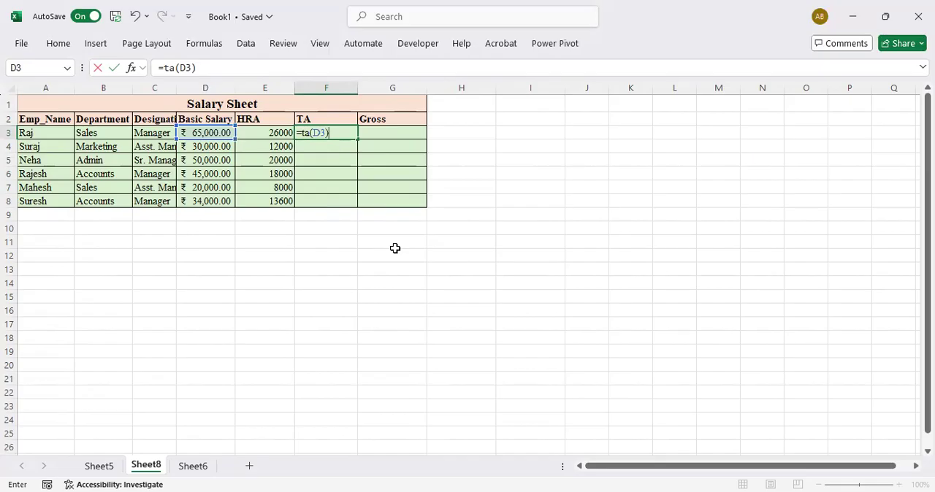
key(Return)
key(Up)
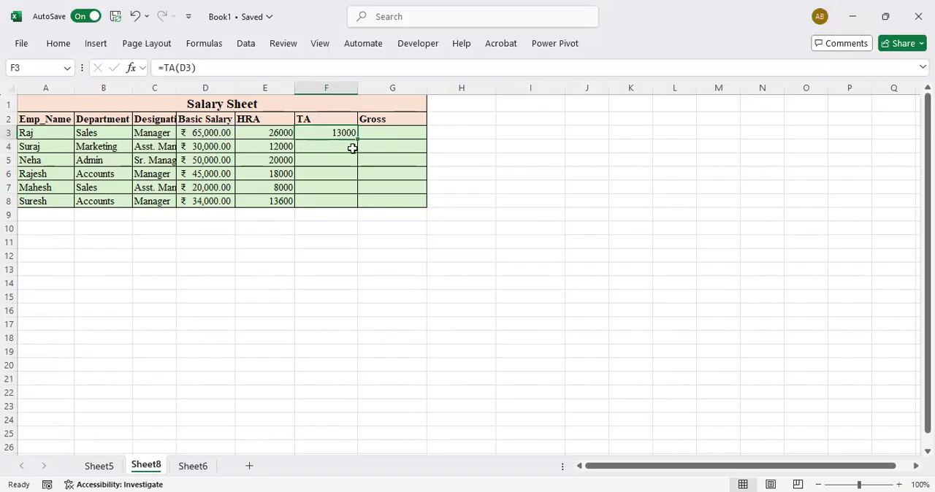
drag(357, 138, 358, 205)
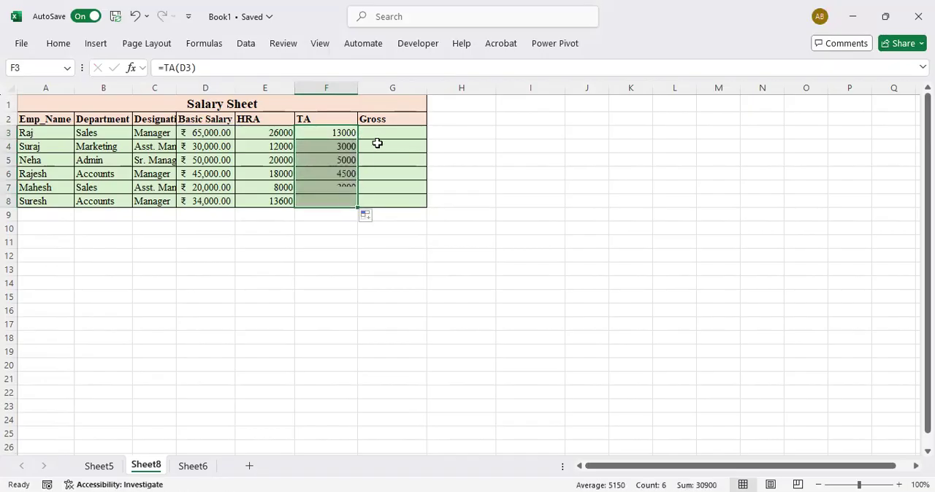
Enter =Gross(D3,E3,F3) in G3 and fill the formula down the Gross column to G8
click(380, 134)
text(=)
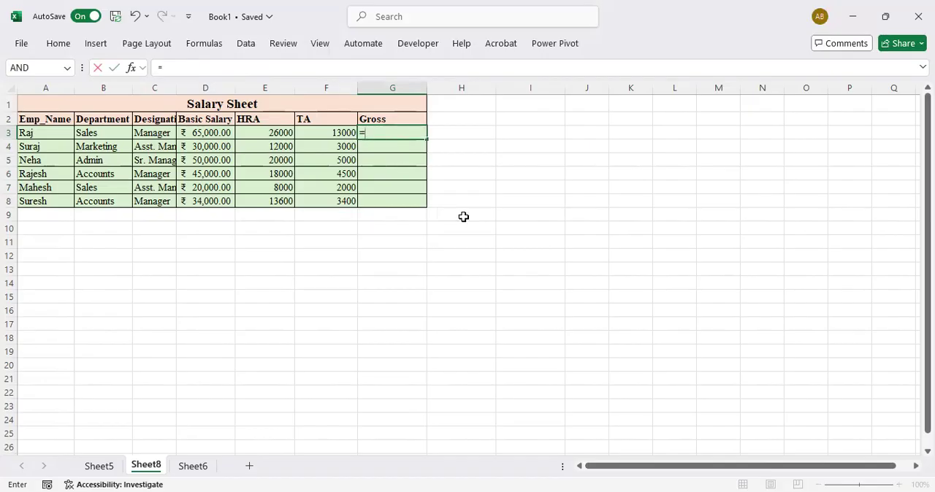
text(gro)
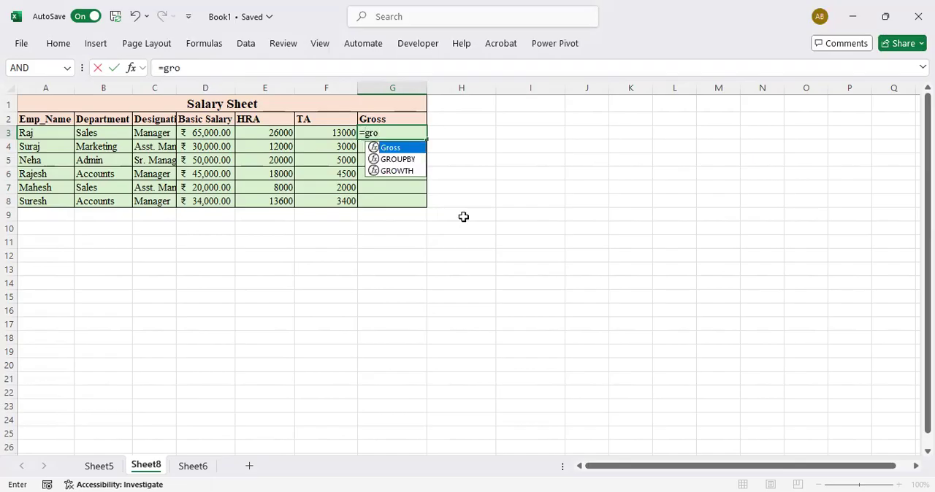
key(Tab)
click(212, 134)
text(,)
click(275, 131)
text(,)
click(324, 132)
text())
key(Return)
key(Up)
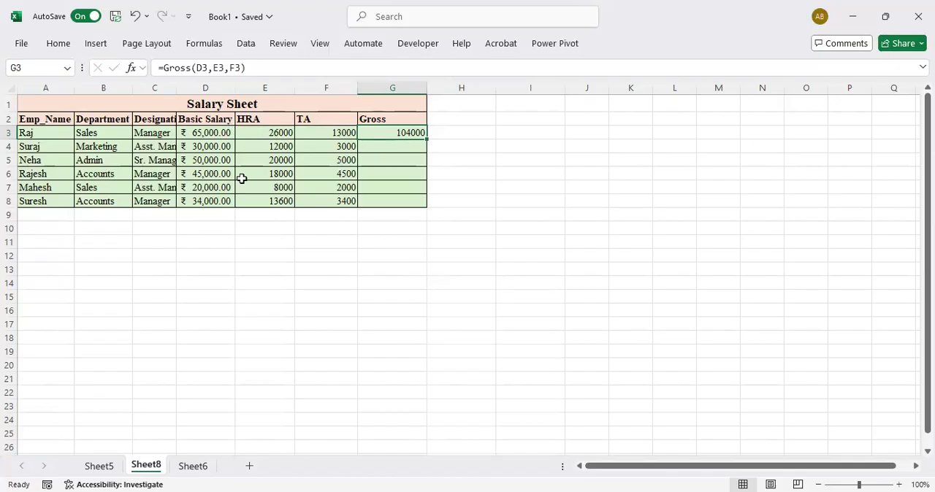
drag(427, 137, 428, 205)
click(484, 158)
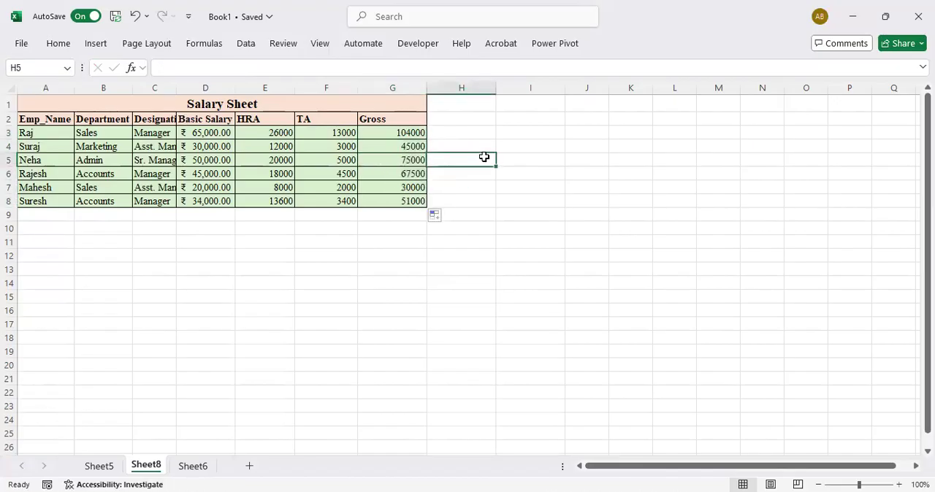